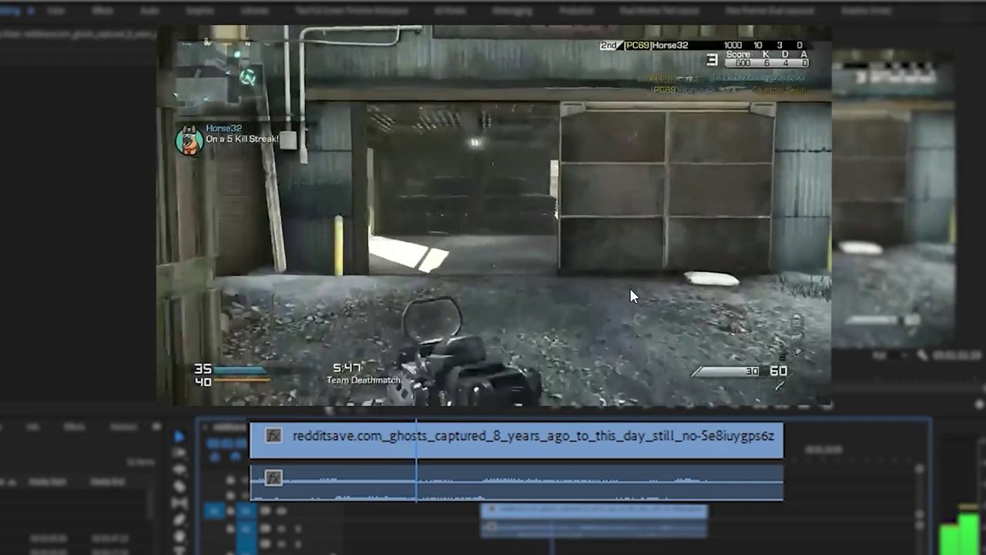
Step: Stop playback of the gameplay clip
{"action": "key", "text": "space"}
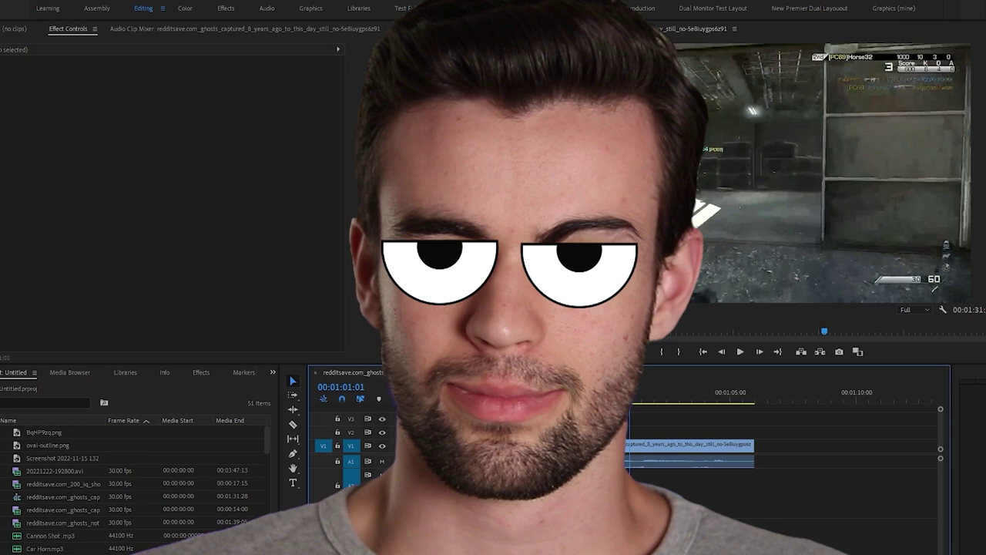
Step: Scrub and zoom the timeline to find frame 00:00:59:21, where the enemy emerges beside the crate
{"action": "left_click", "coordinate": [566, 398]}
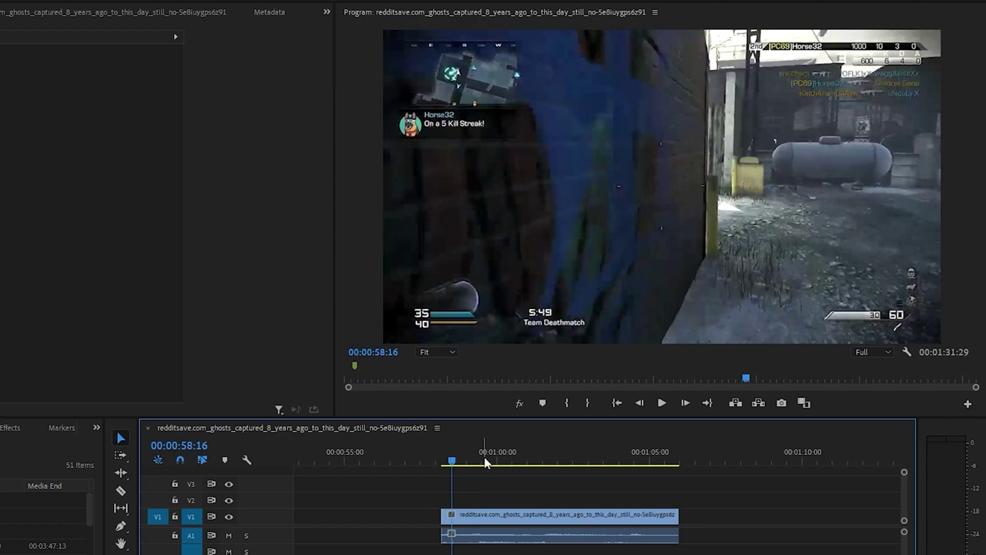
{"action": "mouse_move", "coordinate": [484, 457]}
{"action": "left_mouse_down"}
{"action": "mouse_move", "coordinate": [515, 465]}
{"action": "mouse_move", "coordinate": [496, 466]}
{"action": "left_mouse_up"}
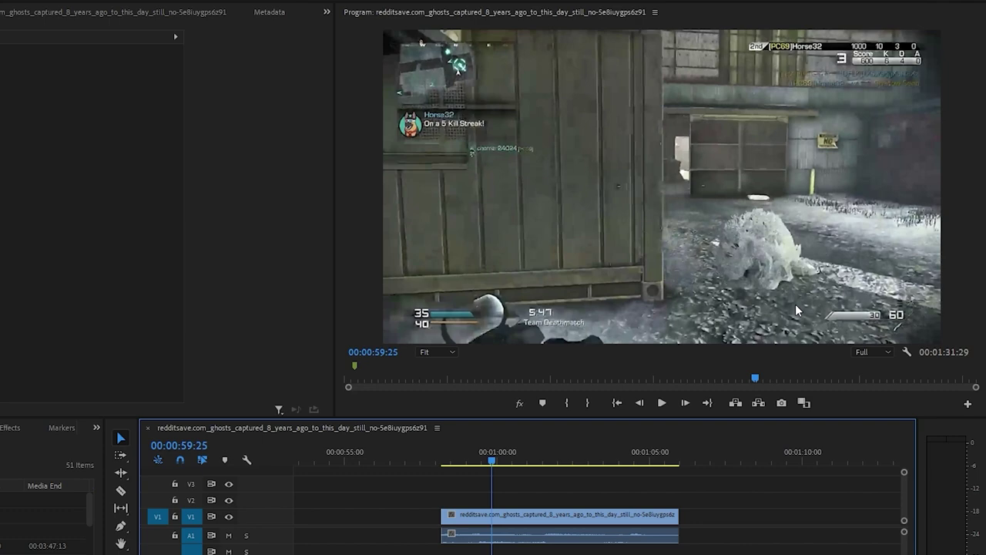
{"action": "key", "text": "="}
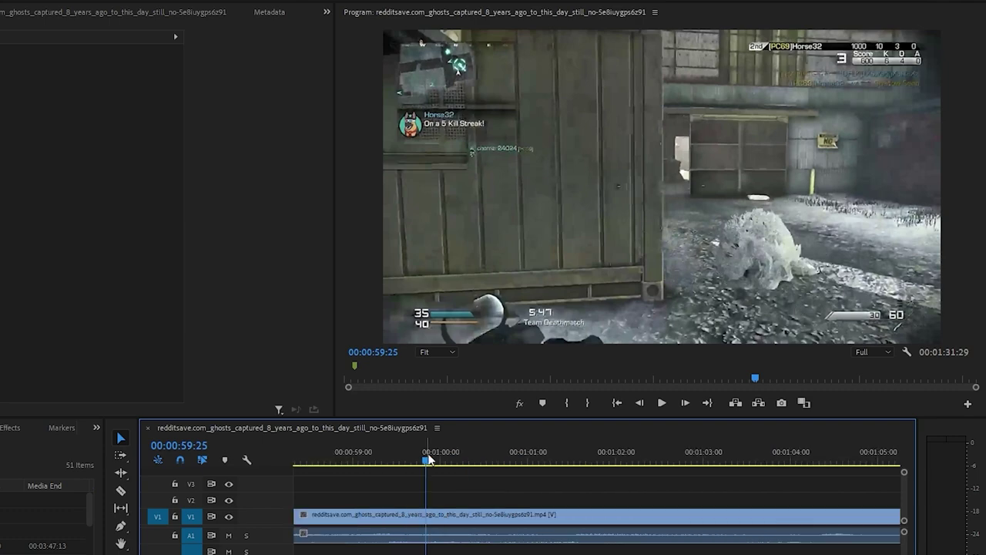
{"action": "mouse_move", "coordinate": [421, 451]}
{"action": "left_mouse_down"}
{"action": "mouse_move", "coordinate": [432, 456]}
{"action": "mouse_move", "coordinate": [421, 461]}
{"action": "left_mouse_up"}
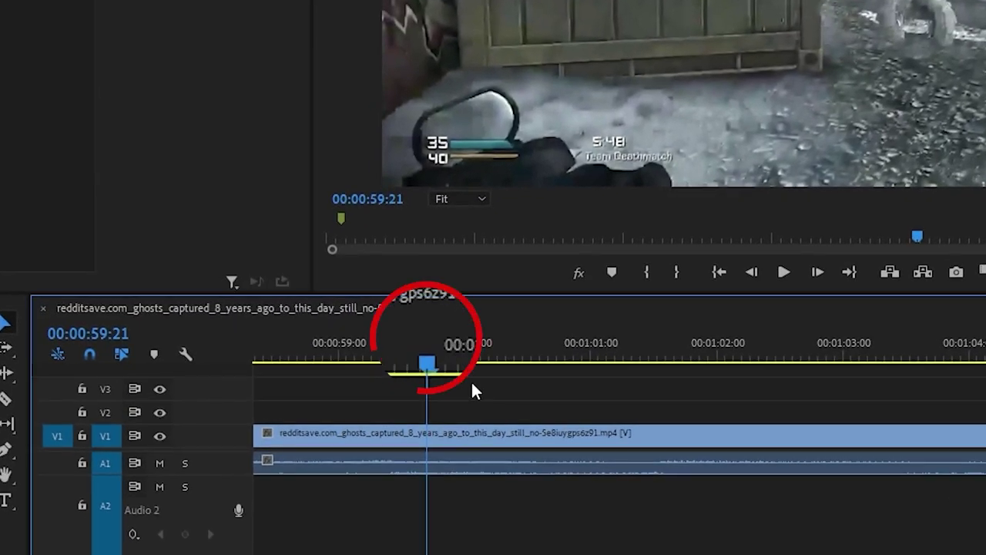
Step: Add a marker at frame 00:00:59:21
{"action": "key", "text": "m"}
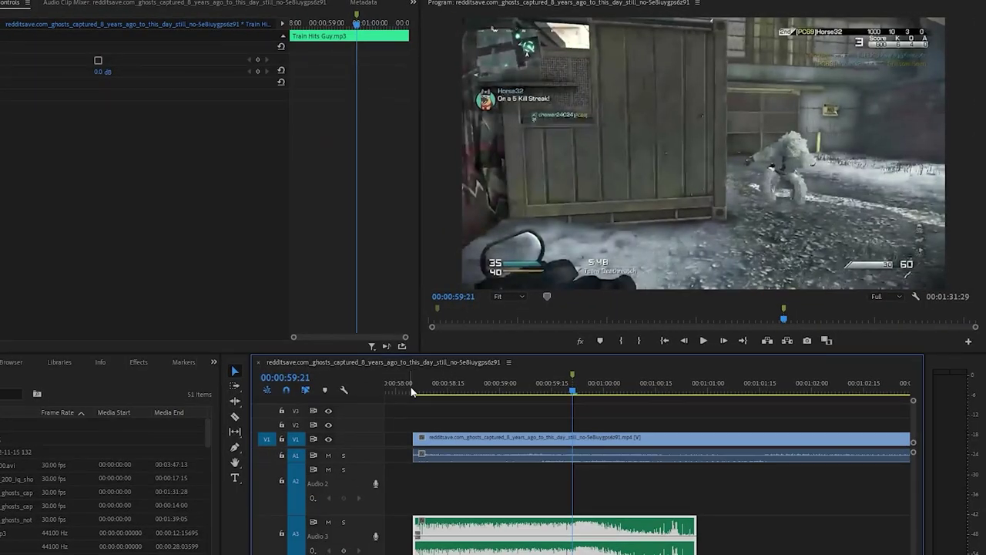
{"action": "left_click", "coordinate": [412, 391]}
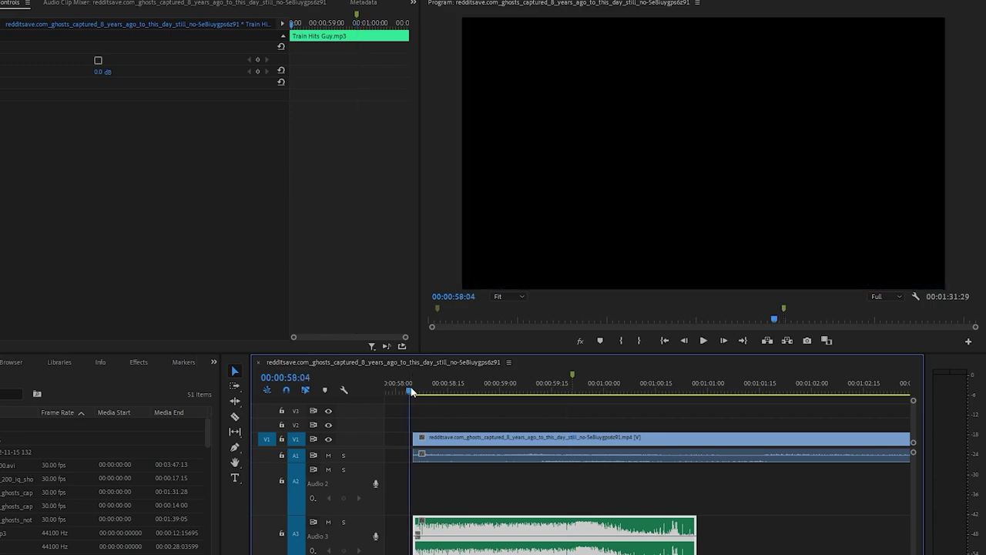
{"action": "key", "text": "space"}
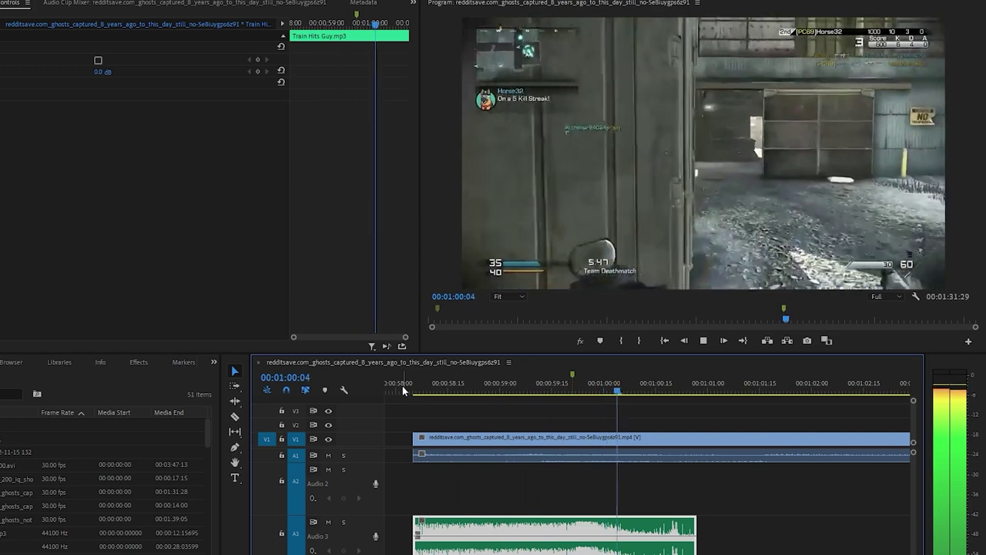
{"action": "key", "text": "space"}
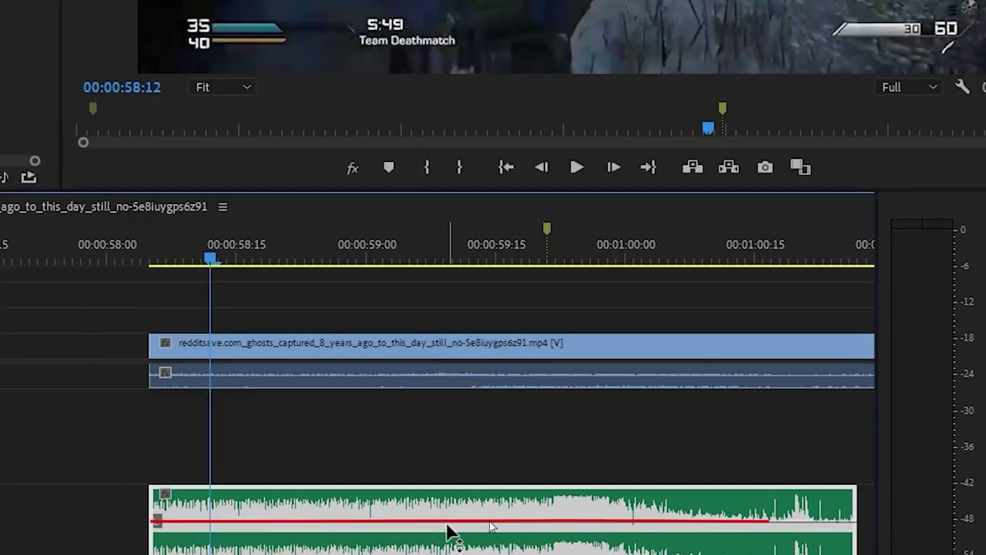
Step: Lower the Train Hits Guy.mp3 clip's volume to -7.2 dB
{"action": "mouse_move", "coordinate": [491, 526]}
{"action": "left_mouse_down"}
{"action": "mouse_move", "coordinate": [491, 545]}
{"action": "mouse_move", "coordinate": [490, 535]}
{"action": "left_mouse_up"}
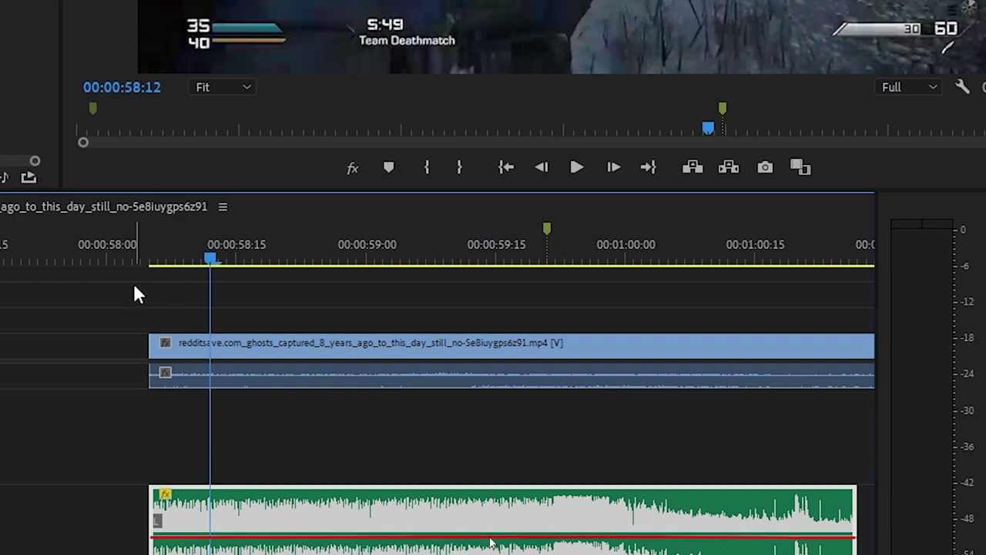
{"action": "left_click", "coordinate": [155, 245]}
{"action": "left_click_drag", "start_coordinate": [156, 245], "coordinate": [171, 246]}
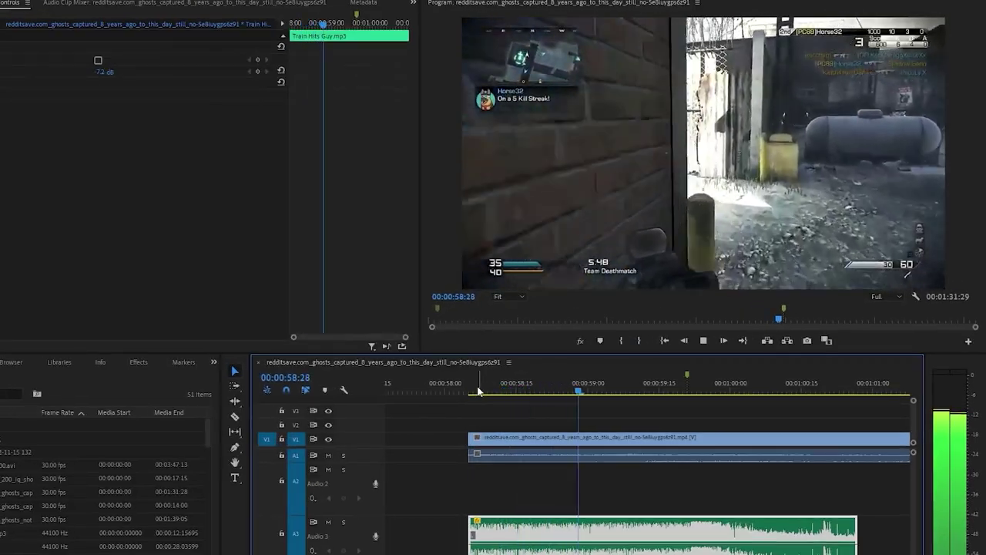
Step: Replay the sound effect from 00:00:58:22 to check its level, then park the playhead at 00:00:58:10
{"action": "key", "text": "space"}
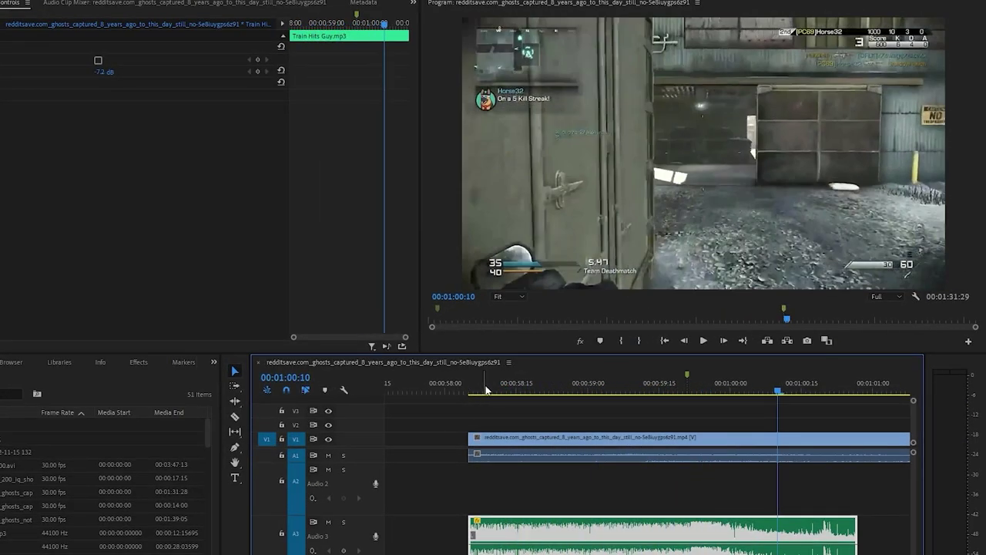
{"action": "left_click", "coordinate": [549, 391]}
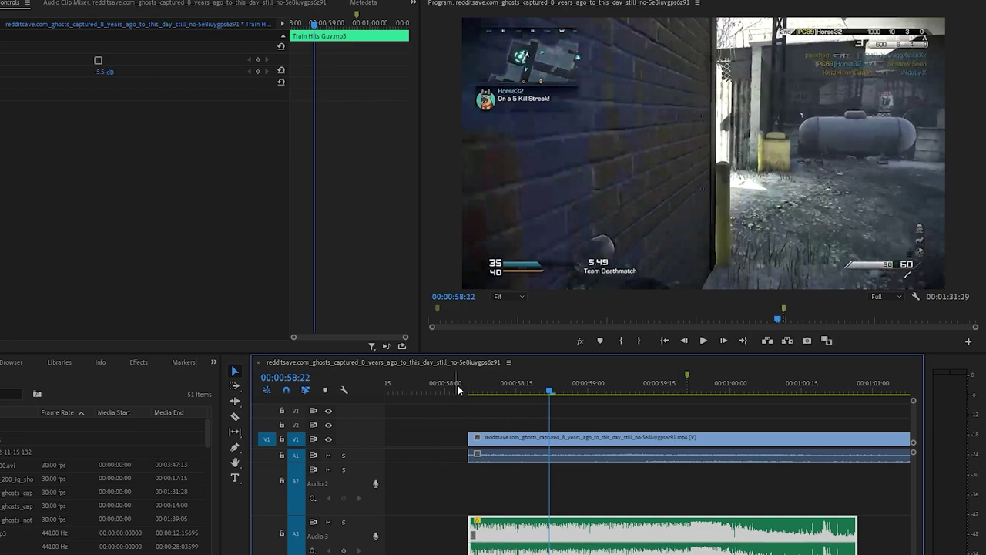
{"action": "key", "text": "space"}
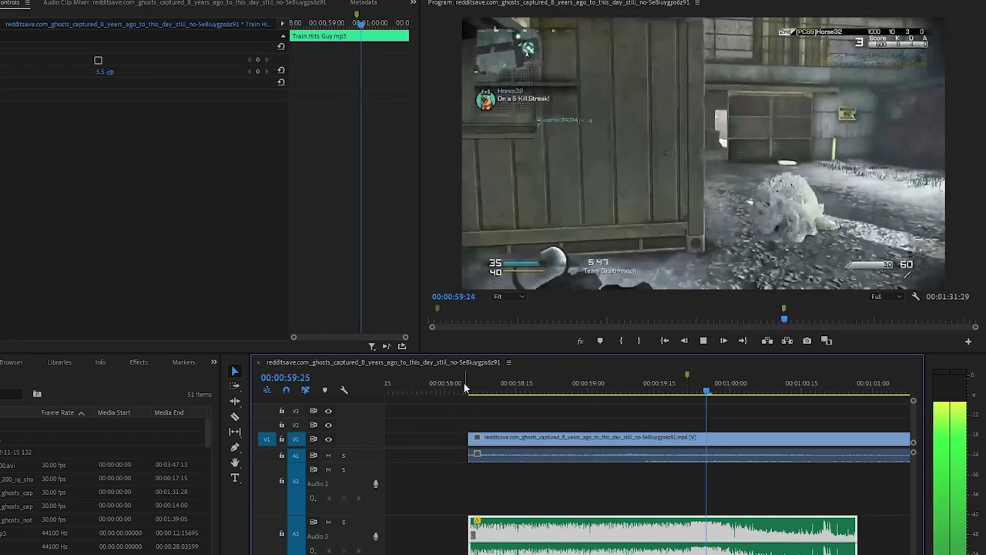
{"action": "key", "text": "space"}
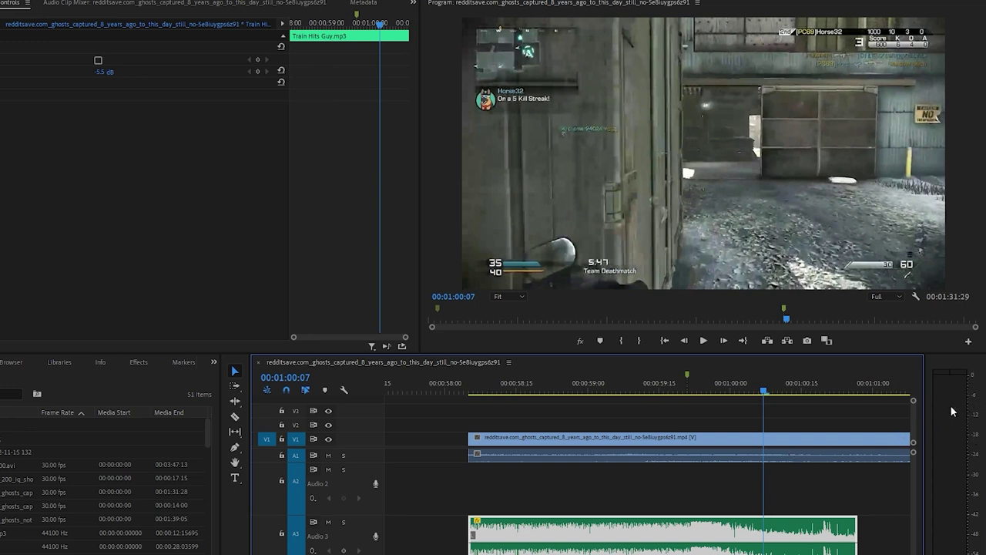
{"action": "left_click", "coordinate": [494, 391]}
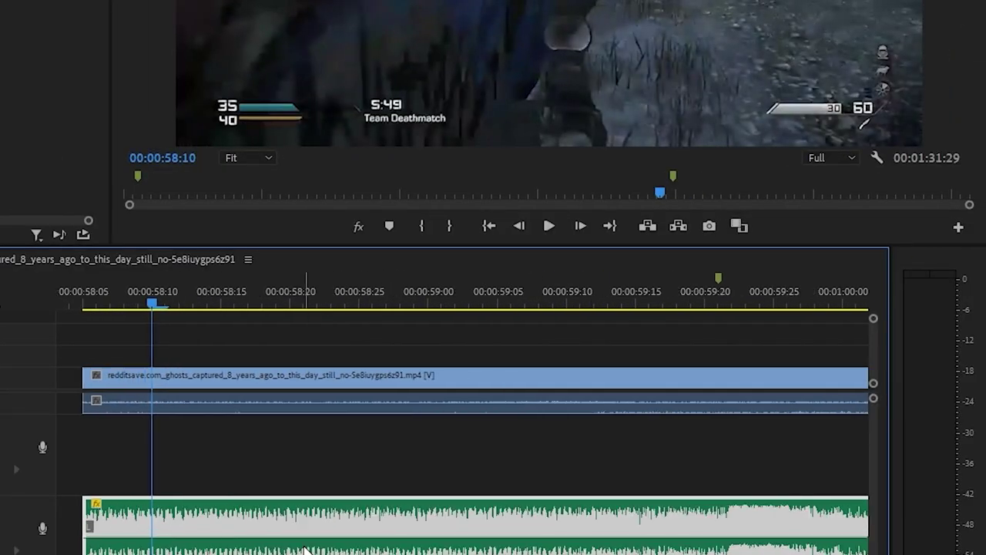
Step: Add volume keyframes to Train Hits Guy.mp3 at its start, at the marker and near its end
{"action": "scroll", "coordinate": [306, 549], "scroll_direction": "down", "scroll_amount": 1}
{"action": "scroll", "coordinate": [308, 551], "scroll_direction": "up", "scroll_amount": 3}
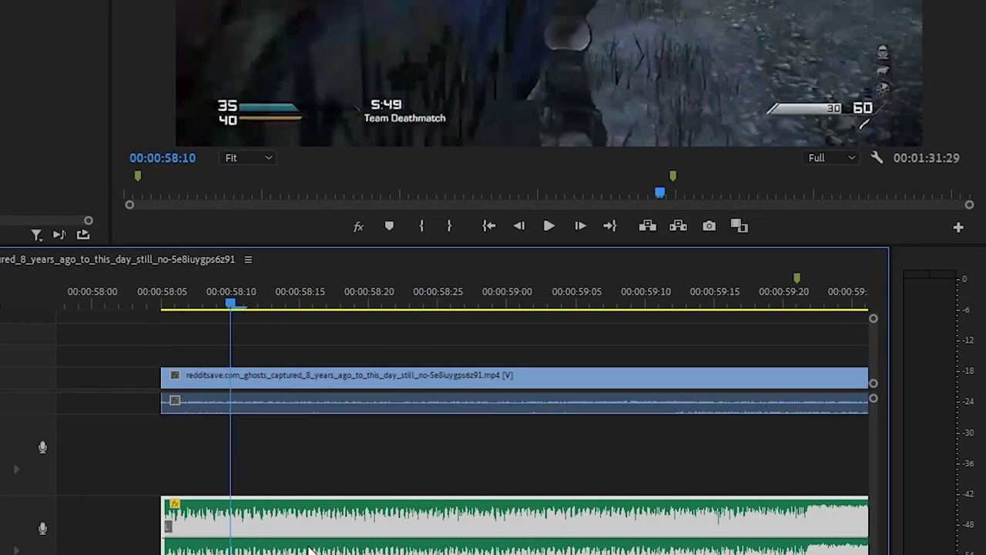
{"action": "left_click", "coordinate": [168, 542], "text": "ctrl"}
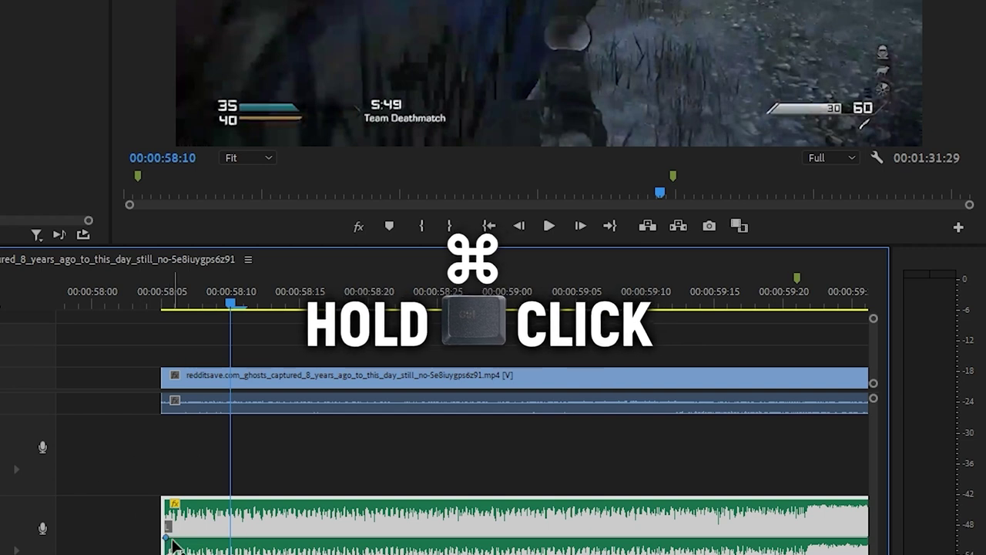
{"action": "key", "text": "minus"}
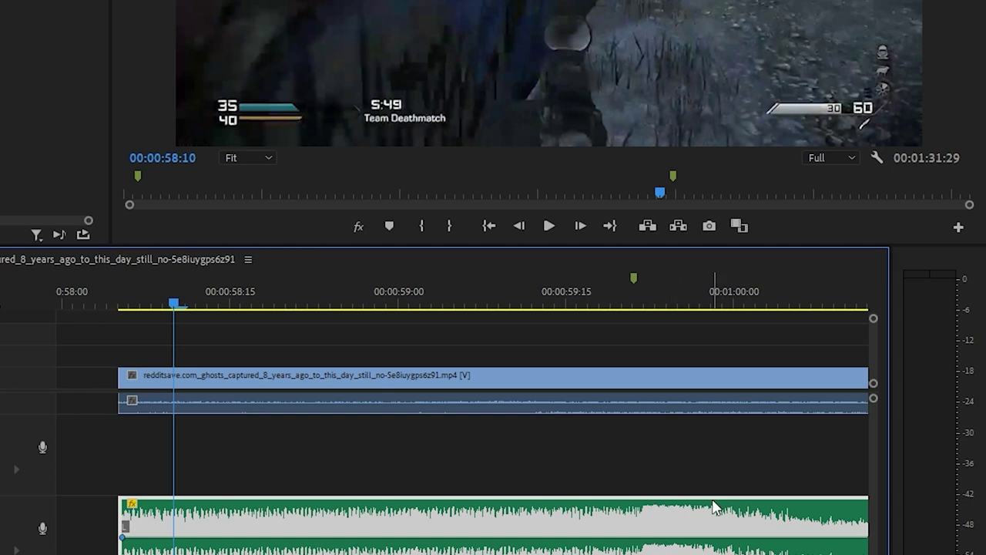
{"action": "scroll", "coordinate": [326, 502], "scroll_direction": "right", "scroll_amount": 2}
{"action": "scroll", "coordinate": [321, 507], "scroll_direction": "left", "scroll_amount": 4}
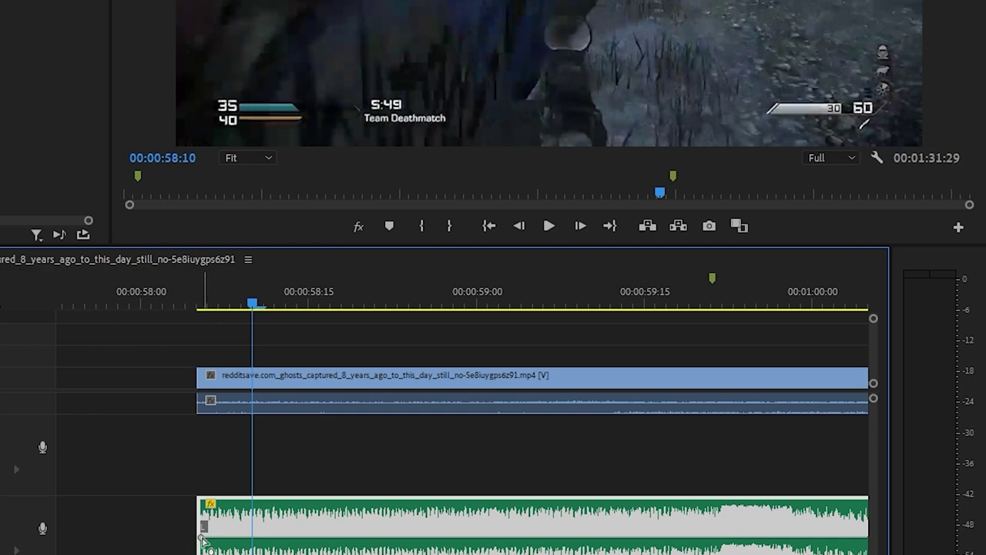
{"action": "scroll", "coordinate": [400, 532], "scroll_direction": "right", "scroll_amount": 2}
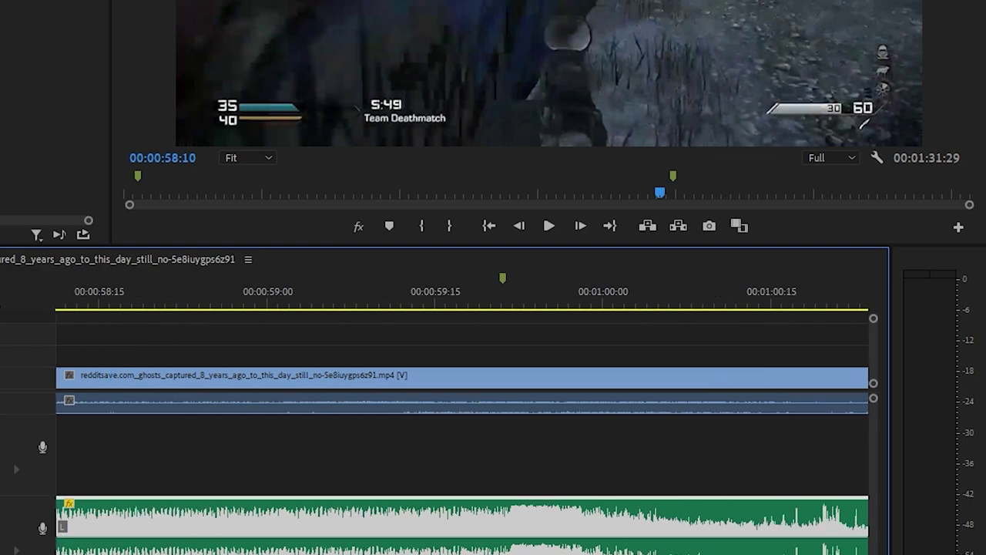
{"action": "left_click", "coordinate": [514, 538], "text": "ctrl"}
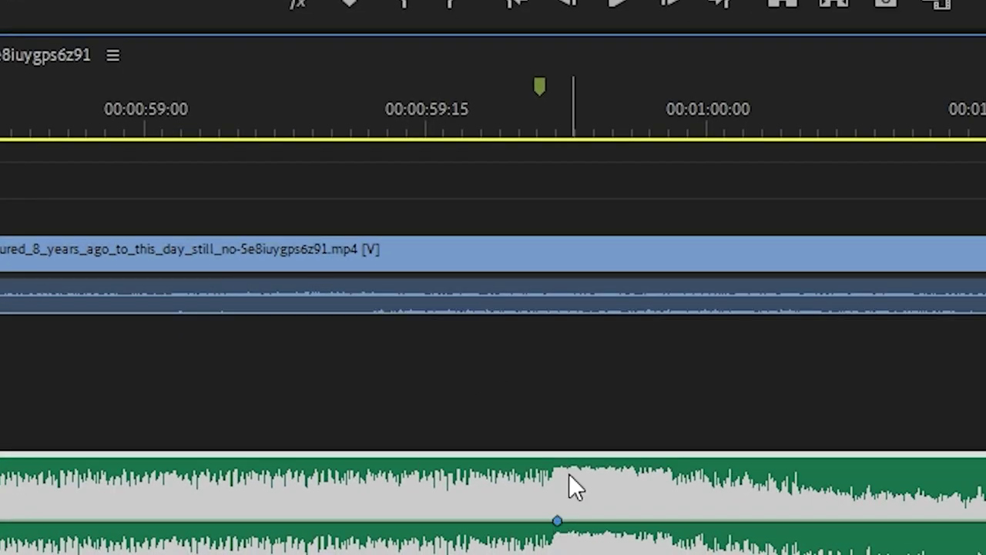
{"action": "scroll", "coordinate": [678, 456], "scroll_direction": "left", "scroll_amount": 3}
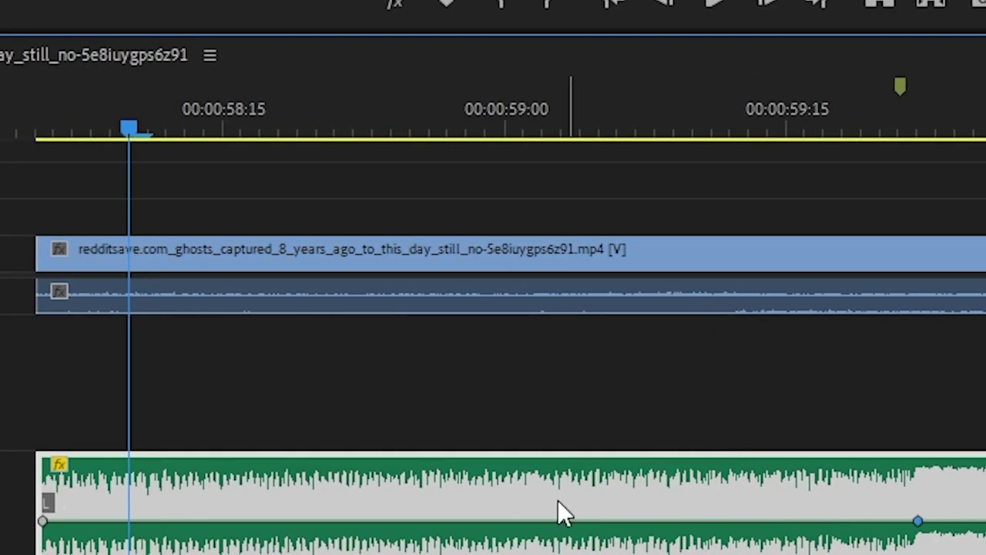
{"action": "scroll", "coordinate": [198, 515], "scroll_direction": "right", "scroll_amount": 6}
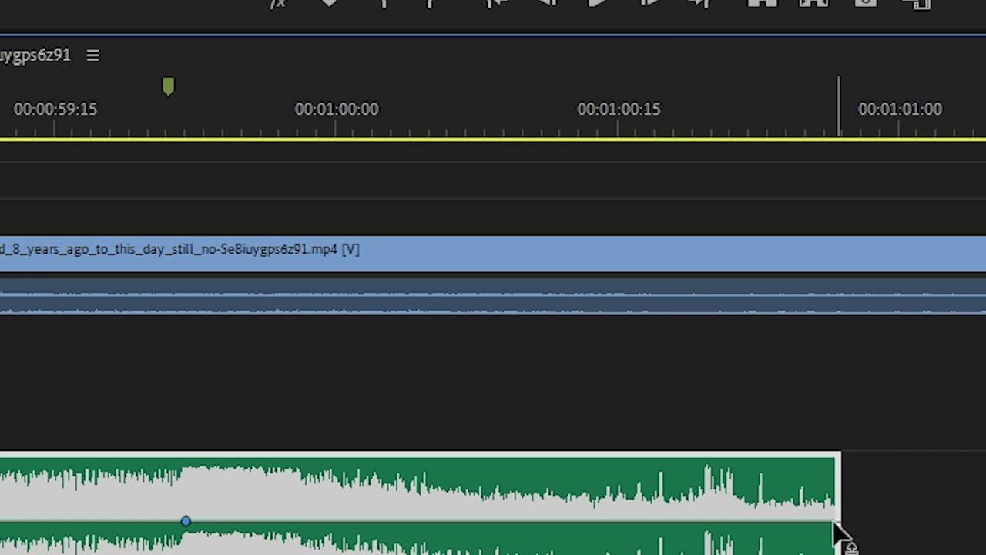
{"action": "left_click", "coordinate": [695, 521], "text": "ctrl"}
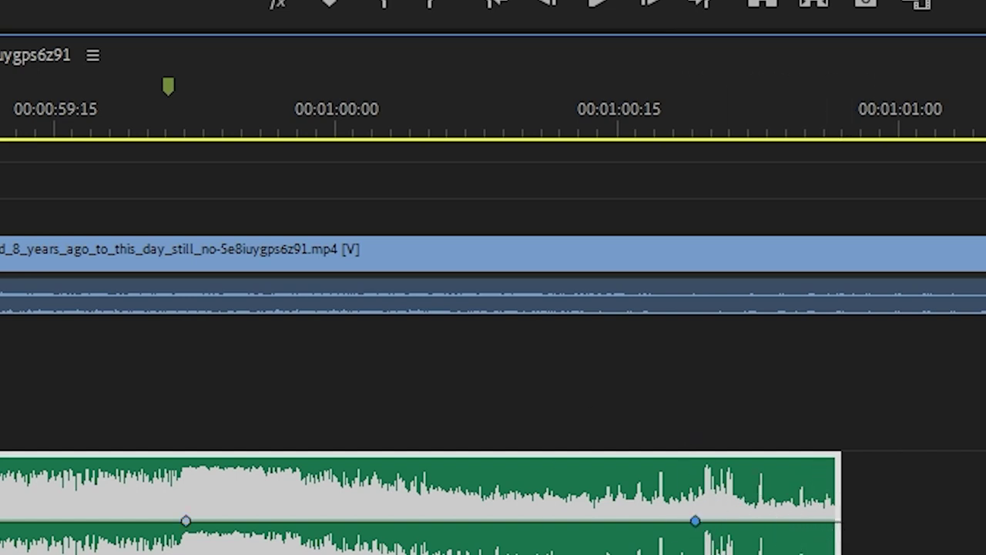
Step: Pull the first and last volume keyframes down so the effect fades in from -47.0 dB and fades out
{"action": "scroll", "coordinate": [980, 470], "scroll_direction": "left", "scroll_amount": 3}
{"action": "scroll", "coordinate": [980, 470], "scroll_direction": "left", "scroll_amount": 3}
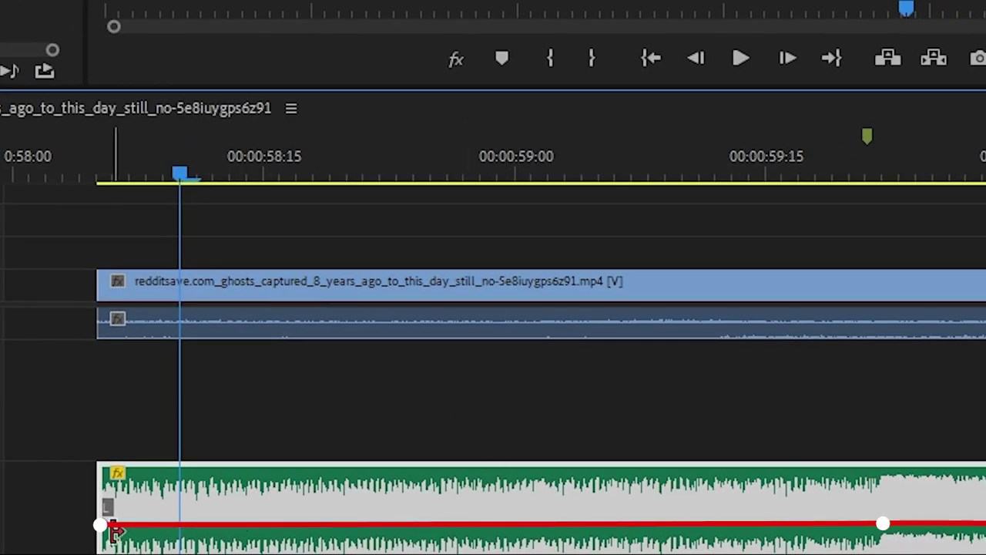
{"action": "left_click_drag", "start_coordinate": [101, 526], "coordinate": [101, 554]}
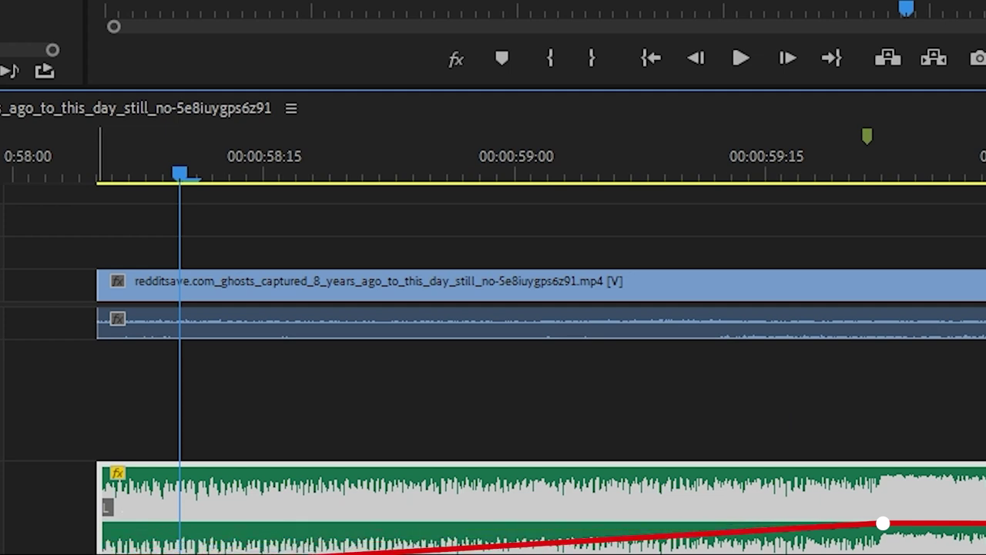
{"action": "scroll", "coordinate": [216, 529], "scroll_direction": "right", "scroll_amount": 5}
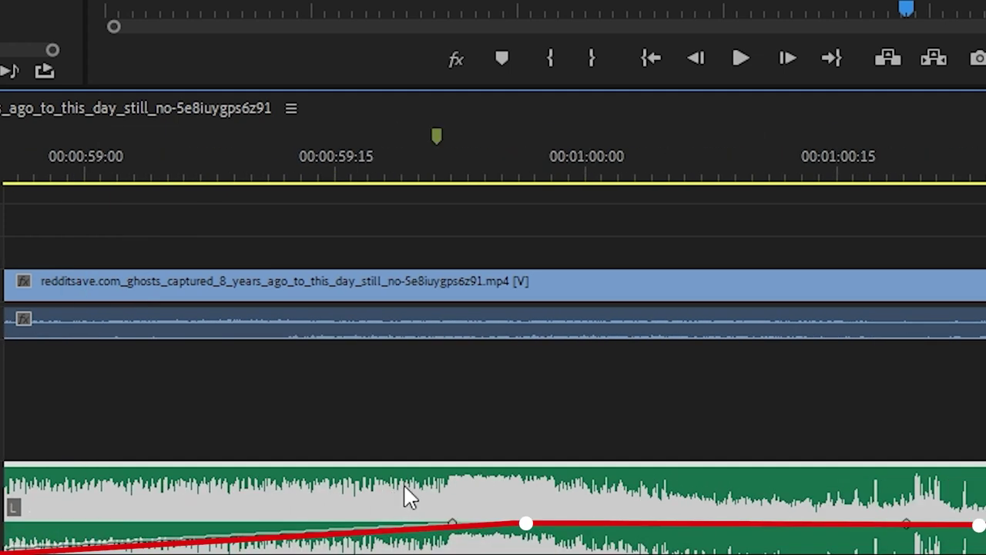
{"action": "left_click_drag", "start_coordinate": [750, 526], "coordinate": [750, 554]}
{"action": "scroll", "coordinate": [624, 447], "scroll_direction": "left", "scroll_amount": 3}
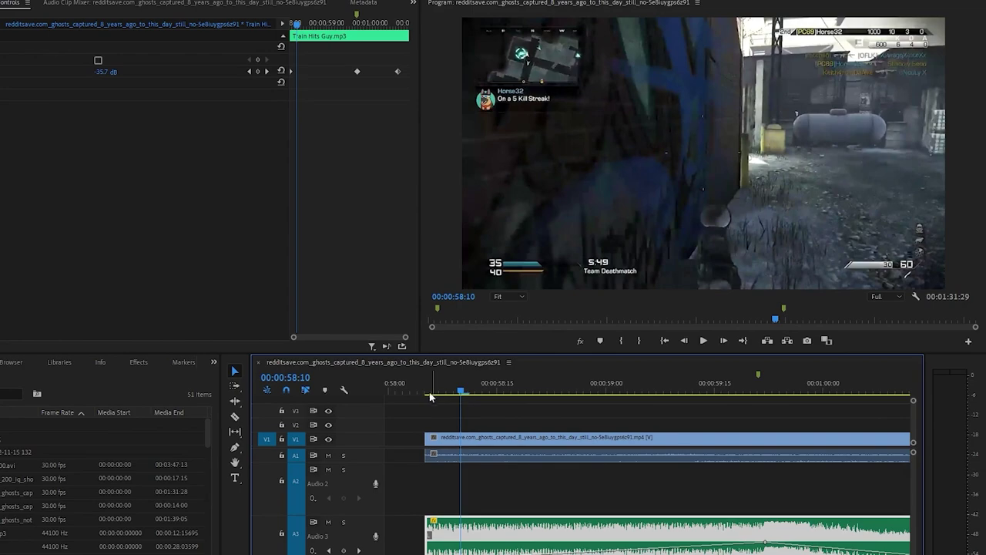
Step: Preview the faded sound effect with the footage from 00:00:58:05
{"action": "left_click", "coordinate": [425, 392]}
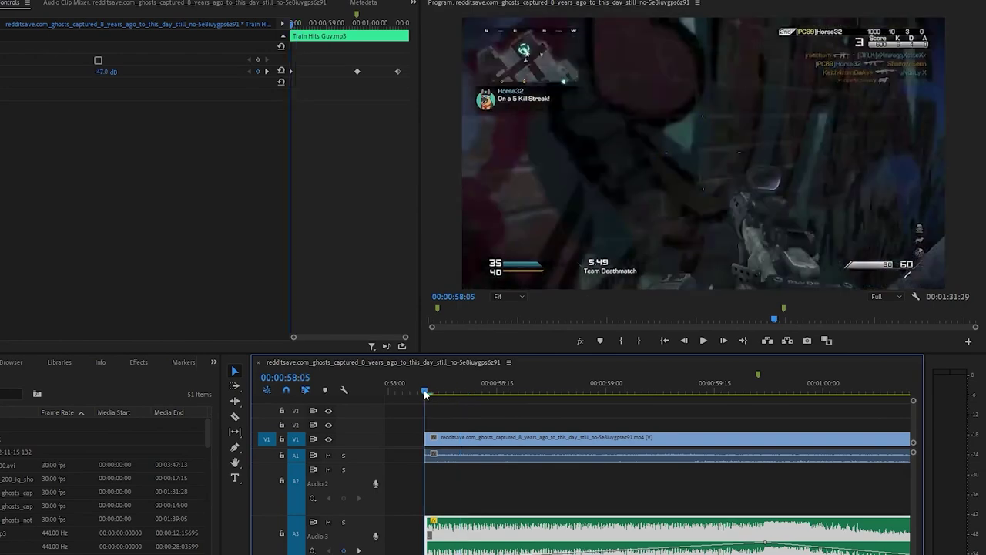
{"action": "key", "text": "space"}
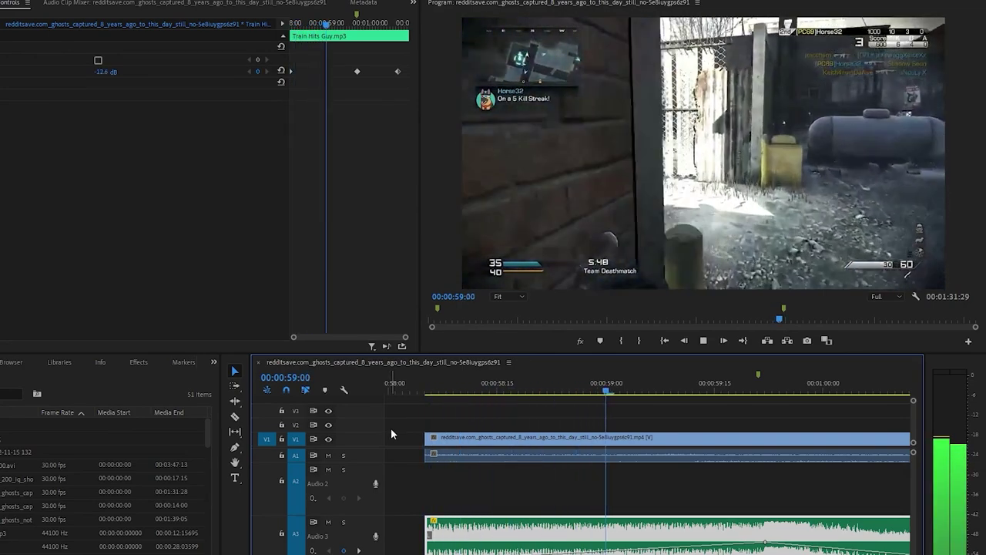
{"action": "key", "text": "space"}
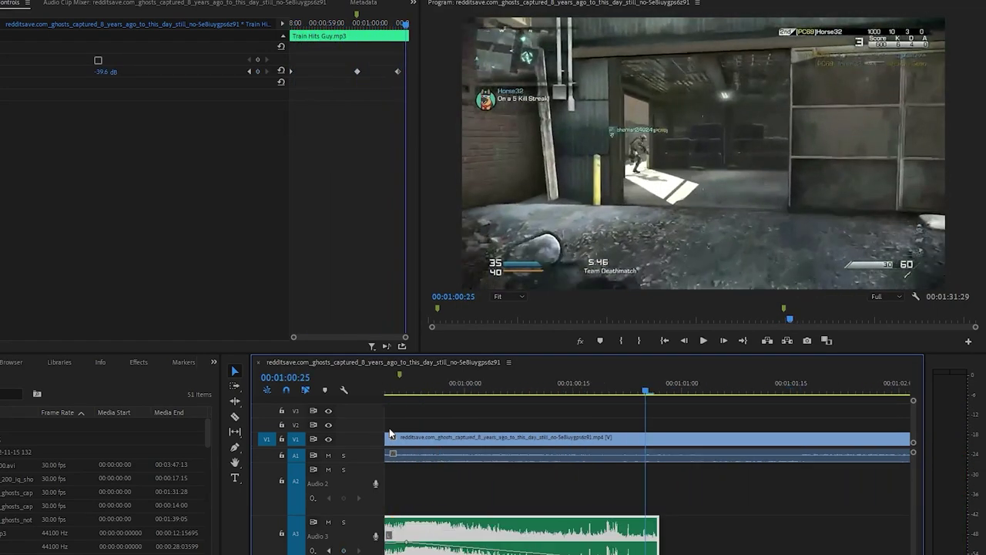
{"action": "key", "text": "minus"}
{"action": "key", "text": "minus"}
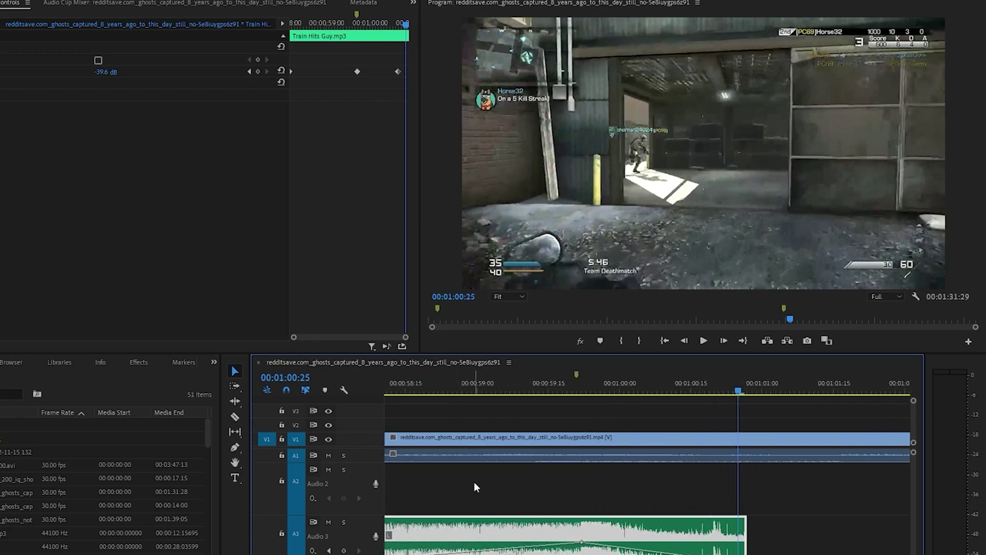
Step: Save the project with Ctrl+S
{"action": "key", "text": "ctrl+s"}
{"action": "scroll", "coordinate": [618, 481], "scroll_direction": "up", "scroll_amount": 4}
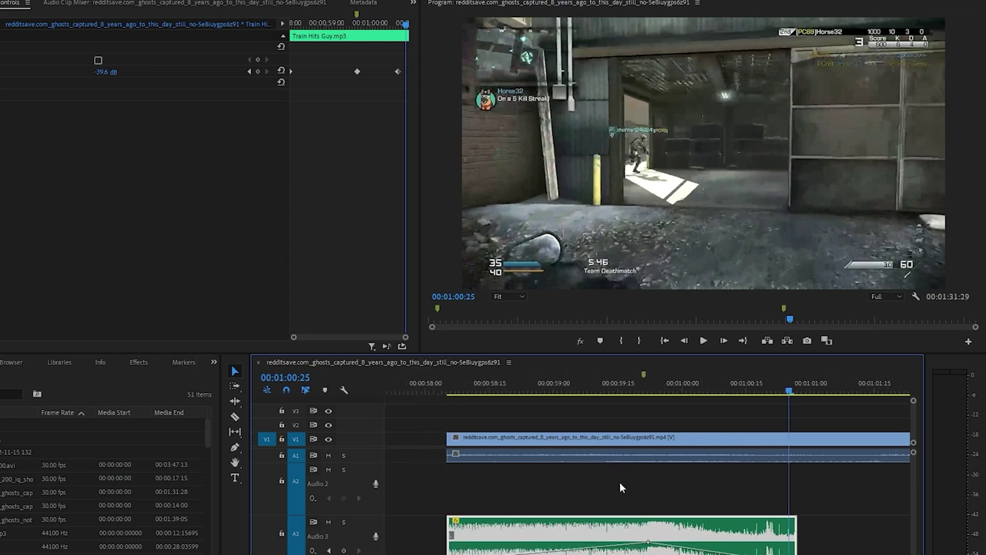
{"action": "scroll", "coordinate": [620, 482], "scroll_direction": "up", "scroll_amount": 2}
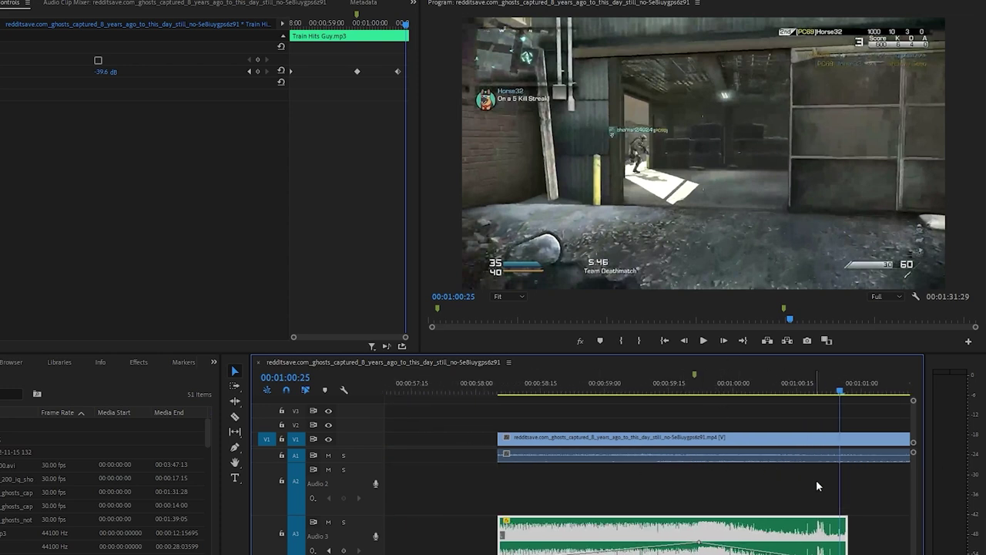
{"action": "scroll", "coordinate": [617, 500], "scroll_direction": "up", "scroll_amount": 2}
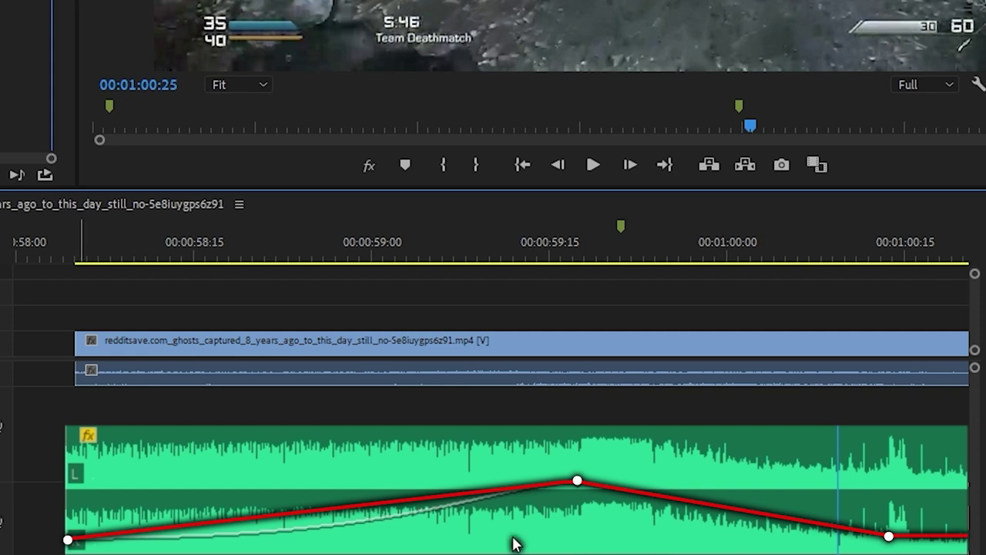
Step: Convert the first volume keyframe to Bezier and bend the fade-in into a smooth curve
{"action": "left_click", "coordinate": [68, 539], "text": "ctrl"}
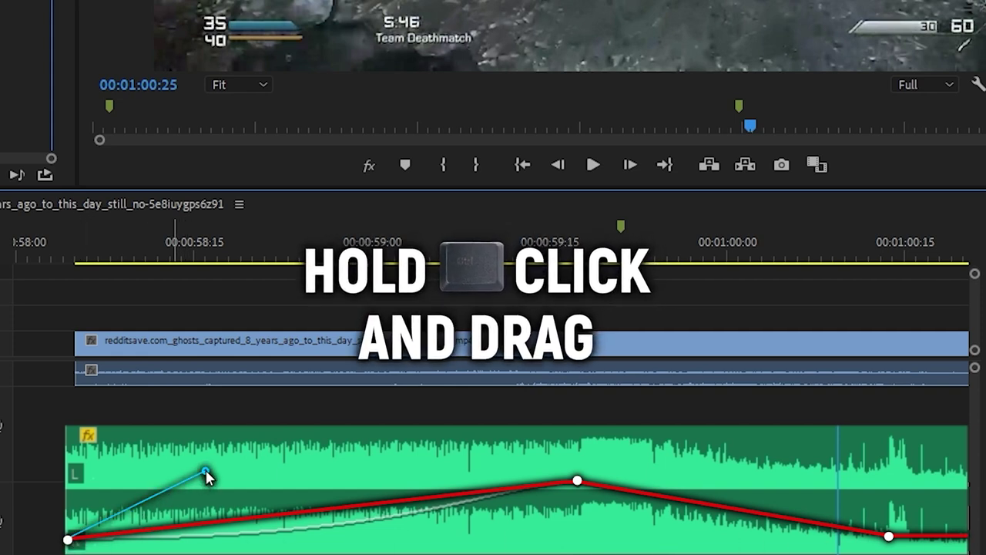
{"action": "left_click_drag", "start_coordinate": [205, 471], "coordinate": [213, 491]}
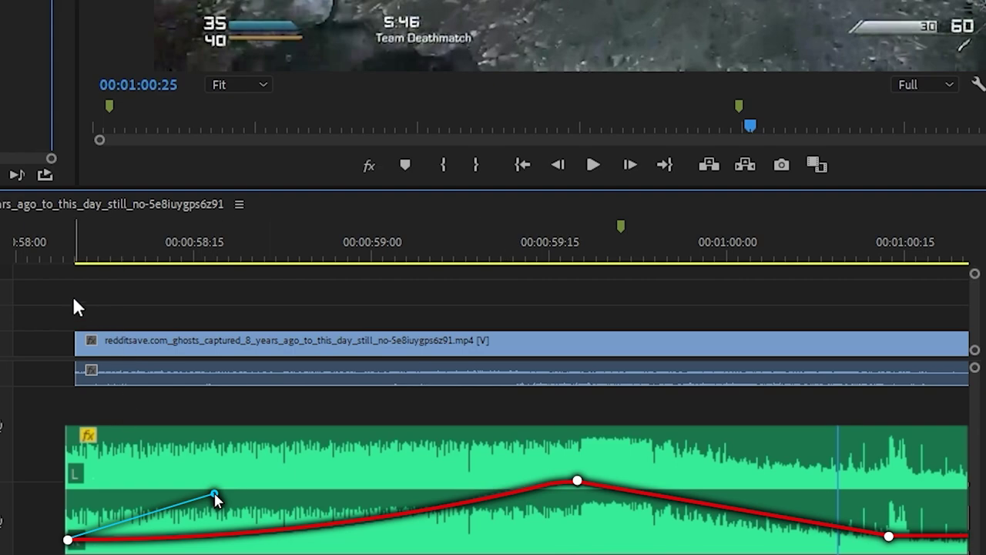
{"action": "left_click", "coordinate": [59, 254]}
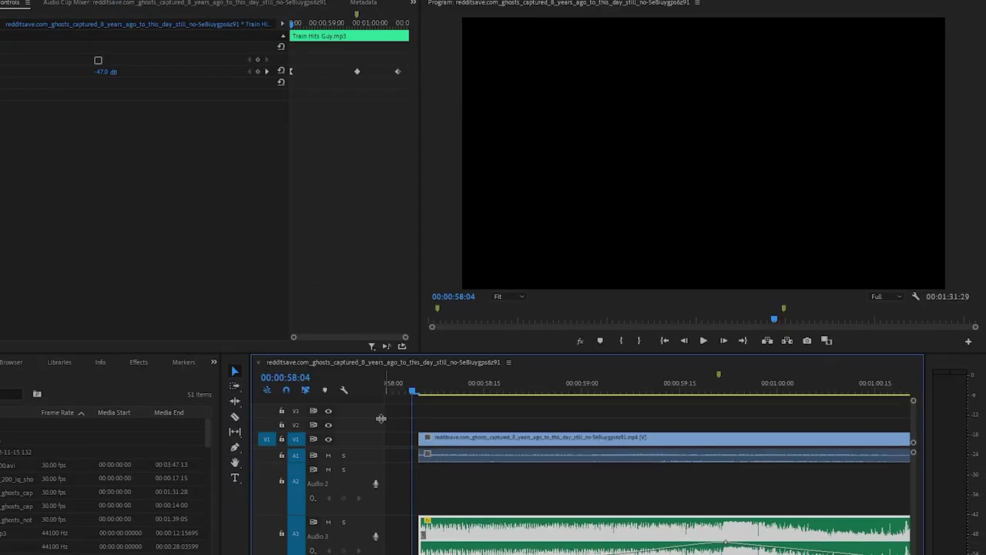
Step: Preview from 00:00:58:04, then raise the A3 clip's peak volume keyframe
{"action": "key", "text": "space"}
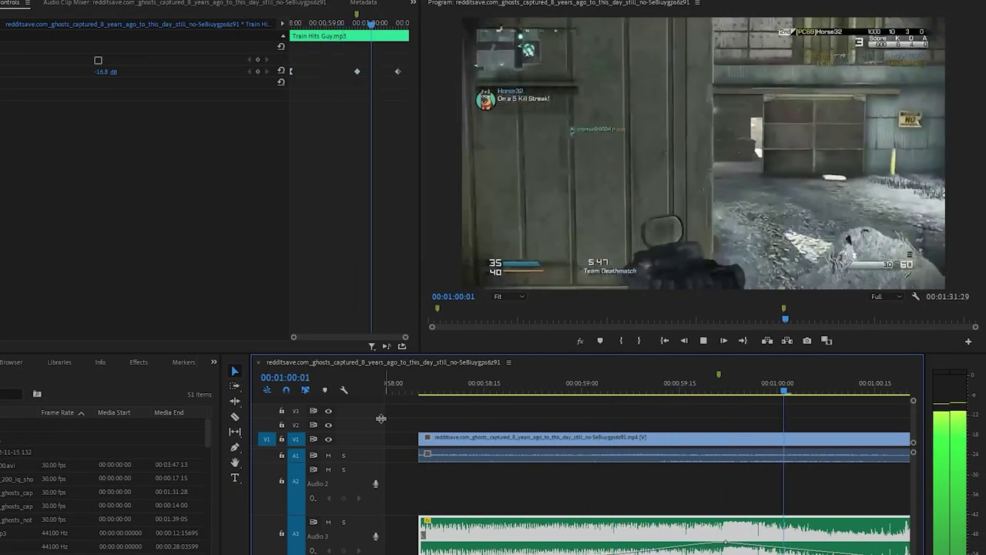
{"action": "key", "text": "space"}
{"action": "key", "text": "minus"}
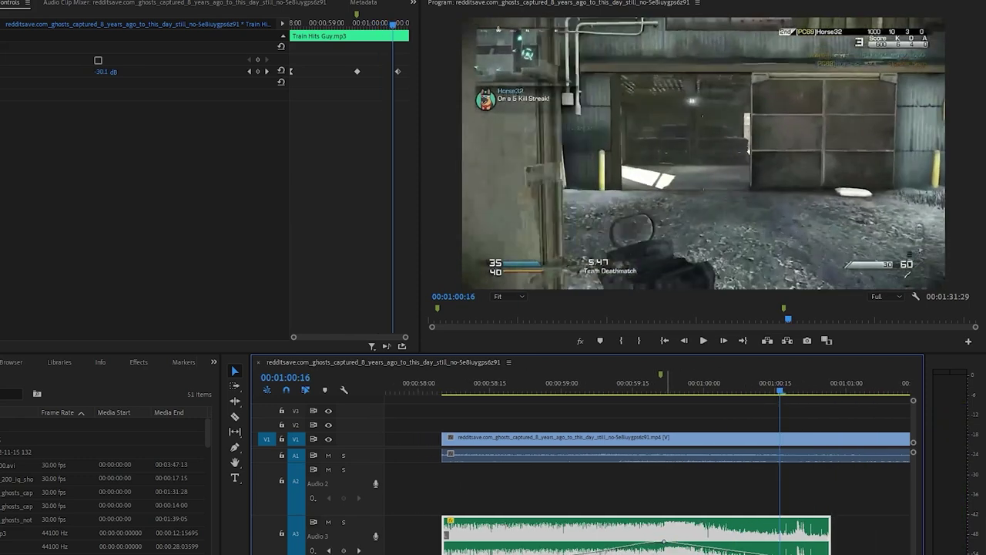
{"action": "left_click_drag", "start_coordinate": [664, 541], "coordinate": [663, 536]}
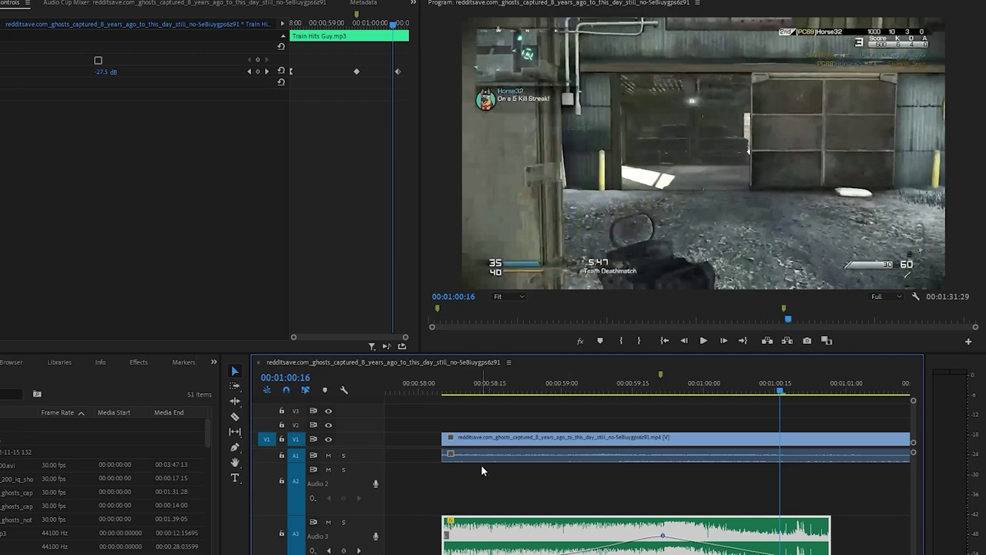
Step: Reshape the volume curve around the peak keyframe, replaying from about 00:00:58:06 to check it
{"action": "left_click", "coordinate": [451, 390]}
{"action": "key", "text": "space"}
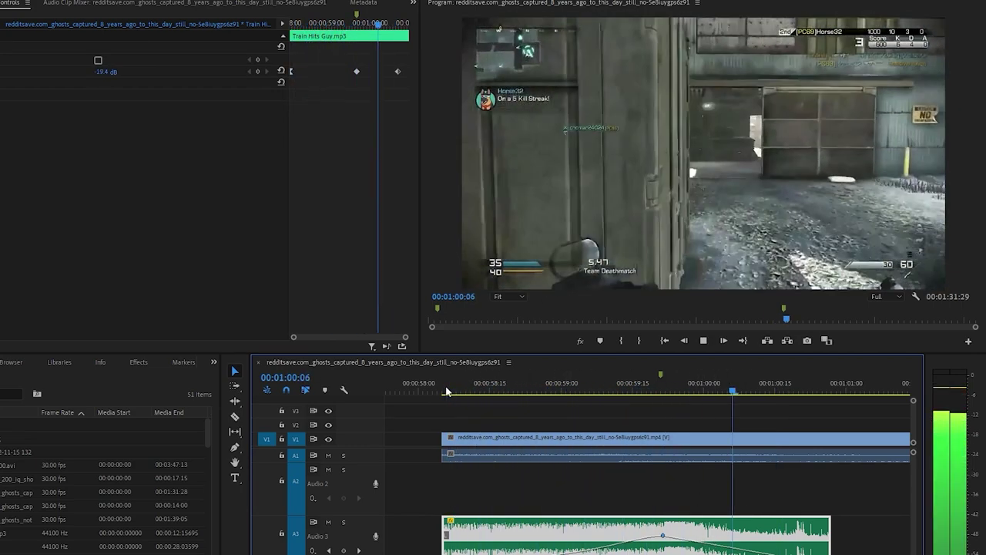
{"action": "left_click", "coordinate": [447, 392]}
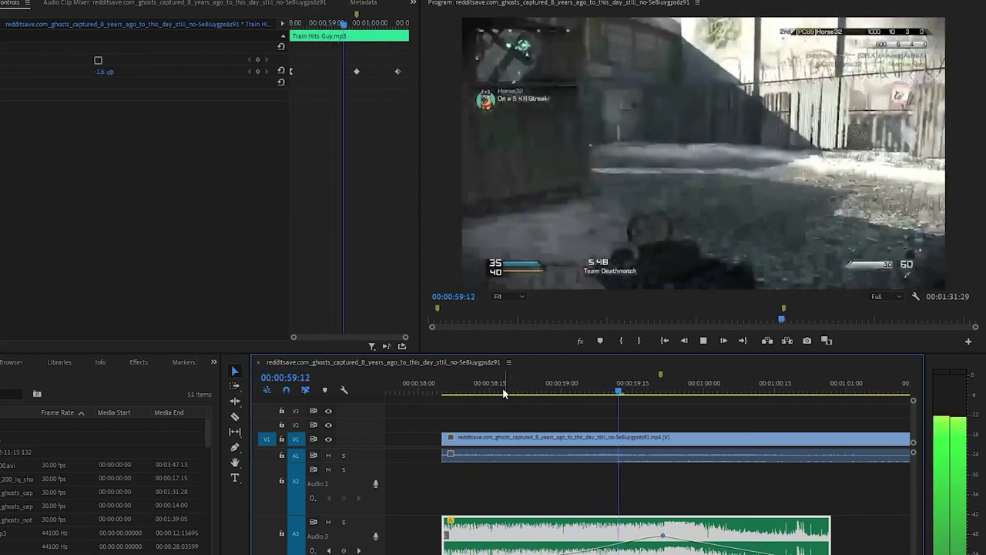
{"action": "key", "text": "space"}
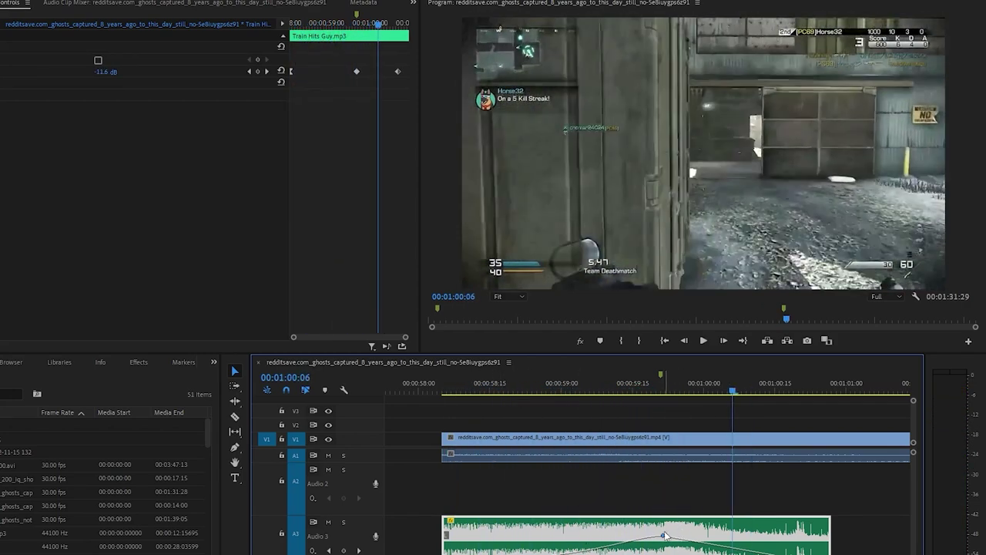
{"action": "left_click_drag", "start_coordinate": [669, 543], "coordinate": [668, 554]}
{"action": "left_click", "coordinate": [539, 392]}
{"action": "key", "text": "space"}
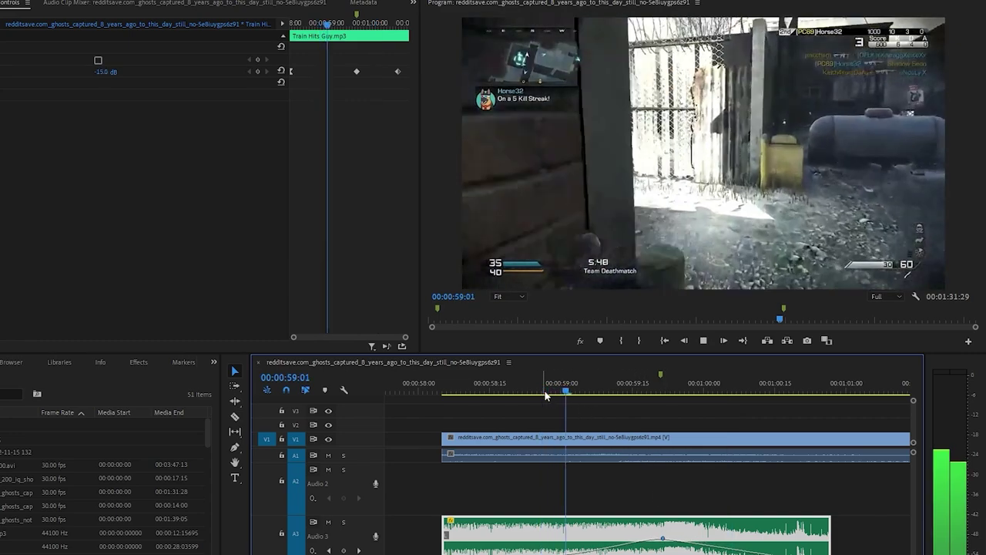
Step: Cue the playhead precisely to 00:00:59:21 at the marker
{"action": "key", "text": "space"}
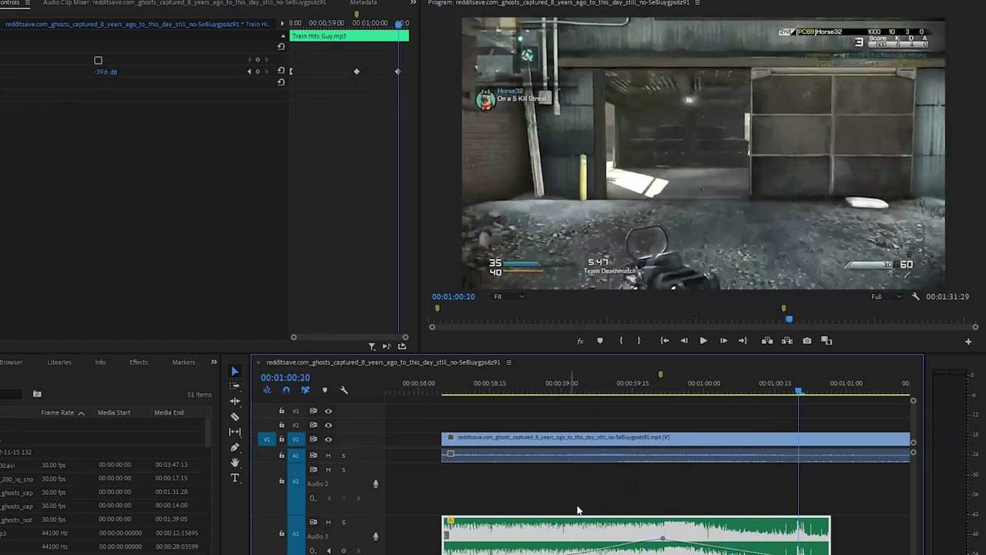
{"action": "scroll", "coordinate": [740, 476], "scroll_direction": "down", "scroll_amount": 5}
{"action": "scroll", "coordinate": [742, 485], "scroll_direction": "down", "scroll_amount": 2}
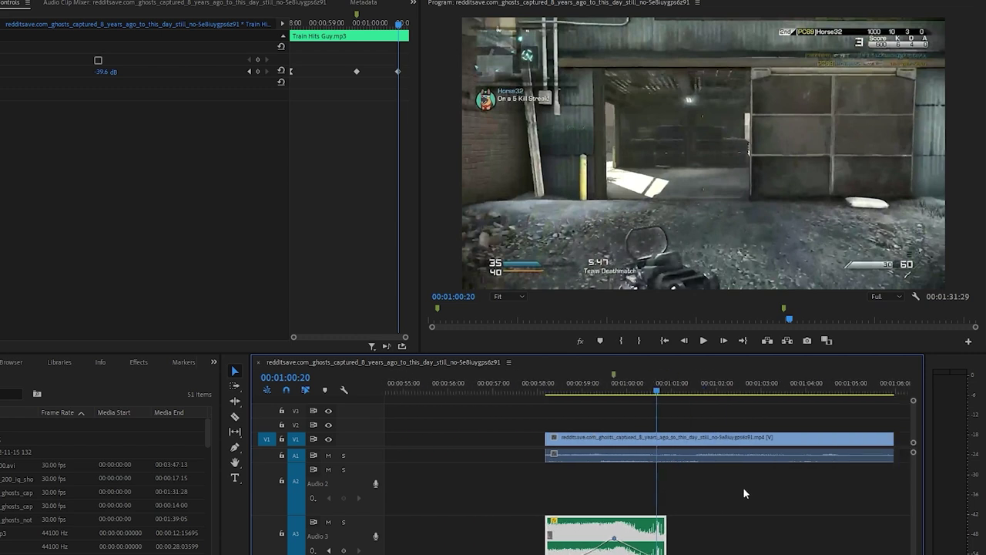
{"action": "scroll", "coordinate": [742, 484], "scroll_direction": "down", "scroll_amount": 3}
{"action": "scroll", "coordinate": [742, 484], "scroll_direction": "down", "scroll_amount": 1}
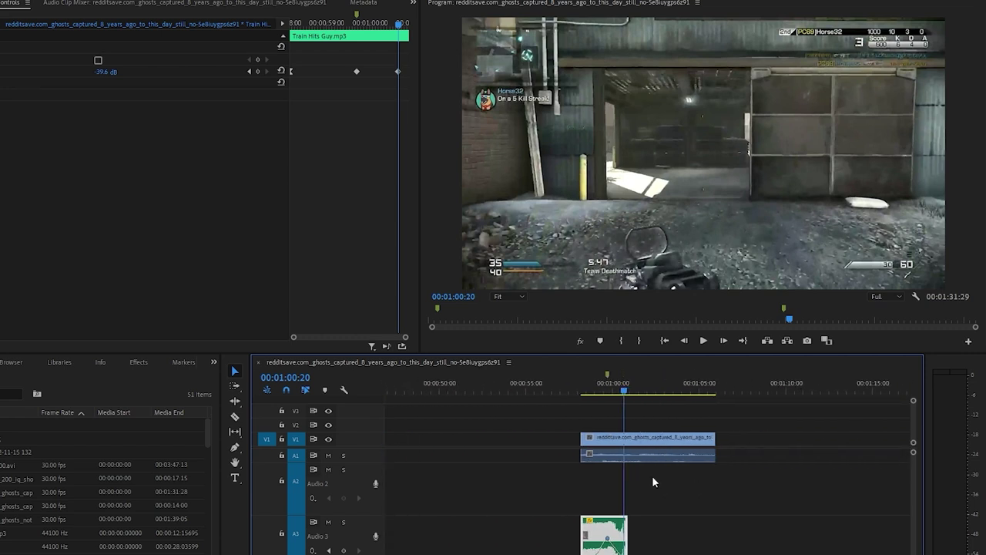
{"action": "scroll", "coordinate": [683, 504], "scroll_direction": "down", "scroll_amount": 3}
{"action": "key", "text": "equal"}
{"action": "key", "text": "equal"}
{"action": "key", "text": "equal"}
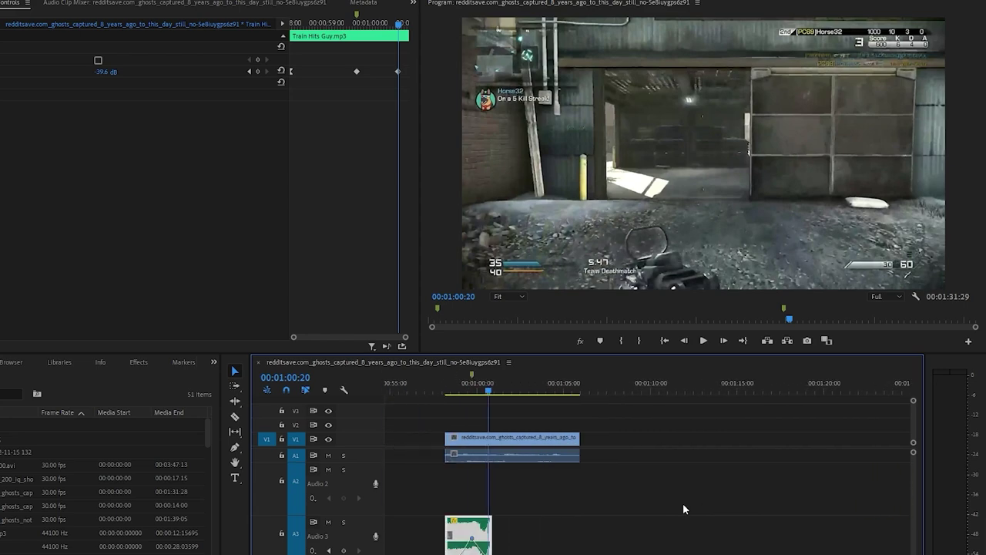
{"action": "key", "text": "equal"}
{"action": "key", "text": "equal"}
{"action": "left_click", "coordinate": [460, 390]}
{"action": "left_click_drag", "start_coordinate": [461, 390], "coordinate": [471, 390]}
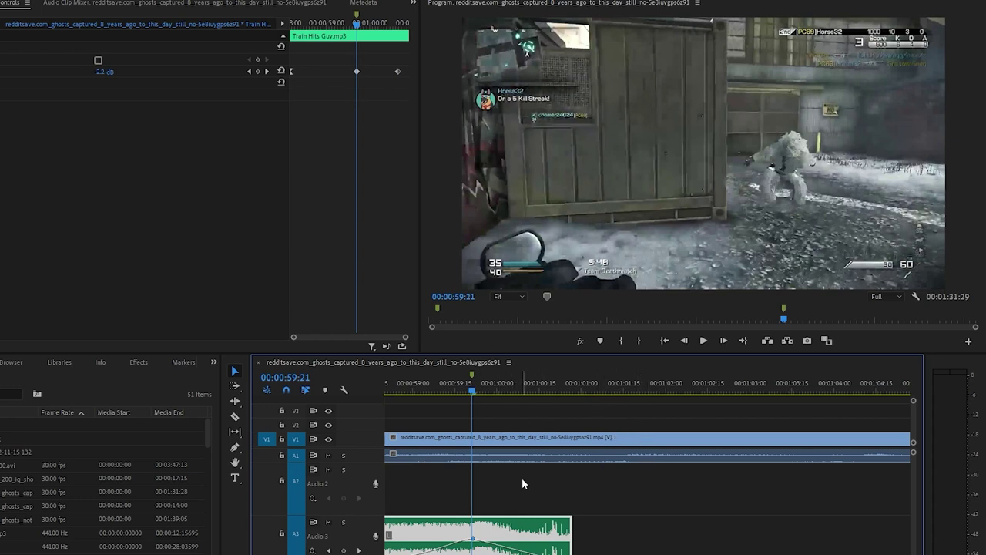
{"action": "key", "text": "minus"}
{"action": "key", "text": "minus"}
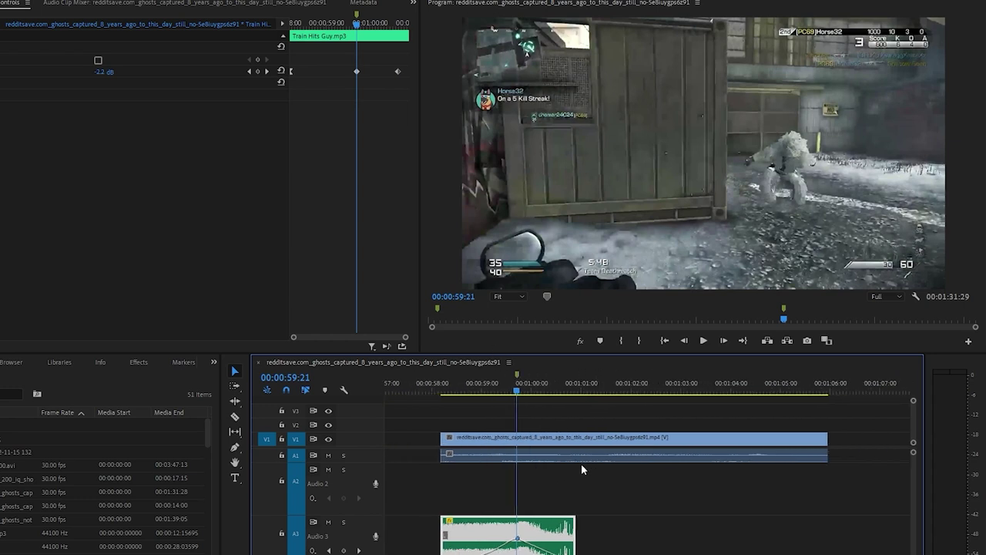
Step: Select the empty gap before the Audio 2 sound effect clip
{"action": "scroll", "coordinate": [666, 516], "scroll_direction": "down", "scroll_amount": 1}
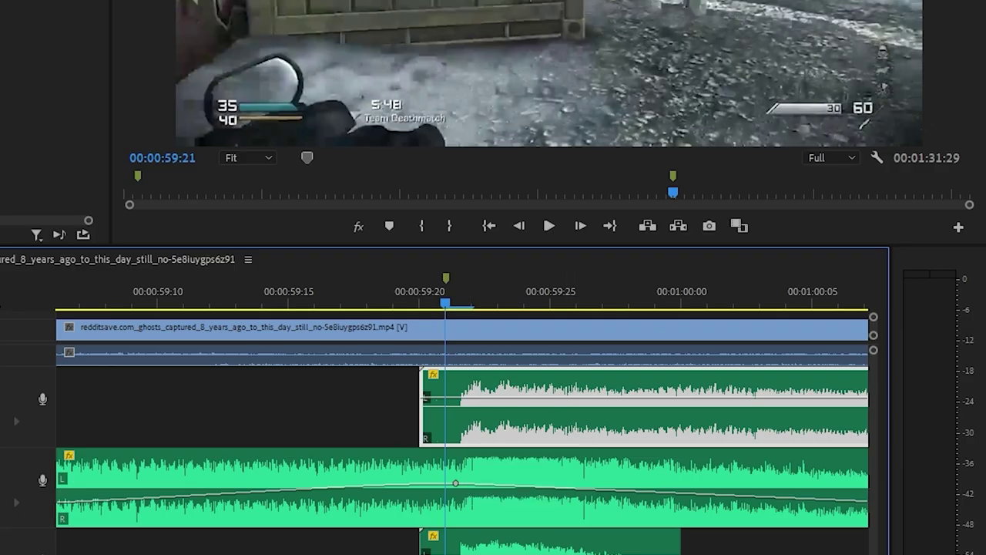
{"action": "scroll", "coordinate": [502, 420], "scroll_direction": "down", "scroll_amount": 2}
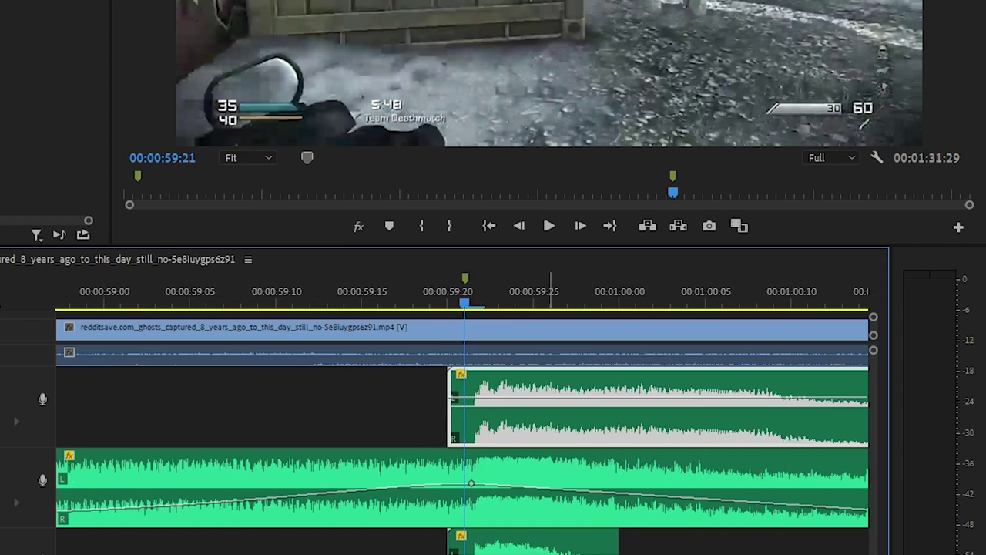
{"action": "left_click", "coordinate": [532, 542]}
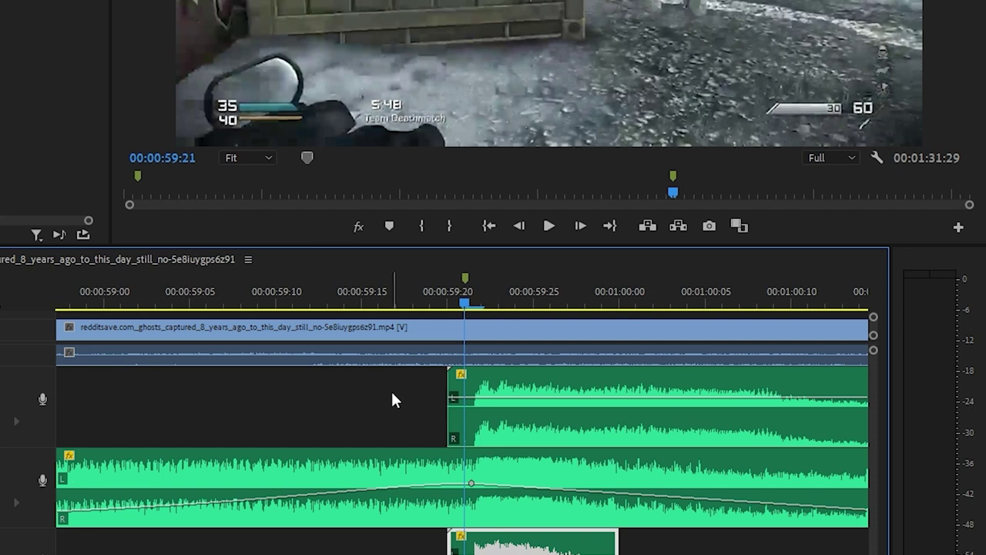
{"action": "left_click", "coordinate": [372, 401]}
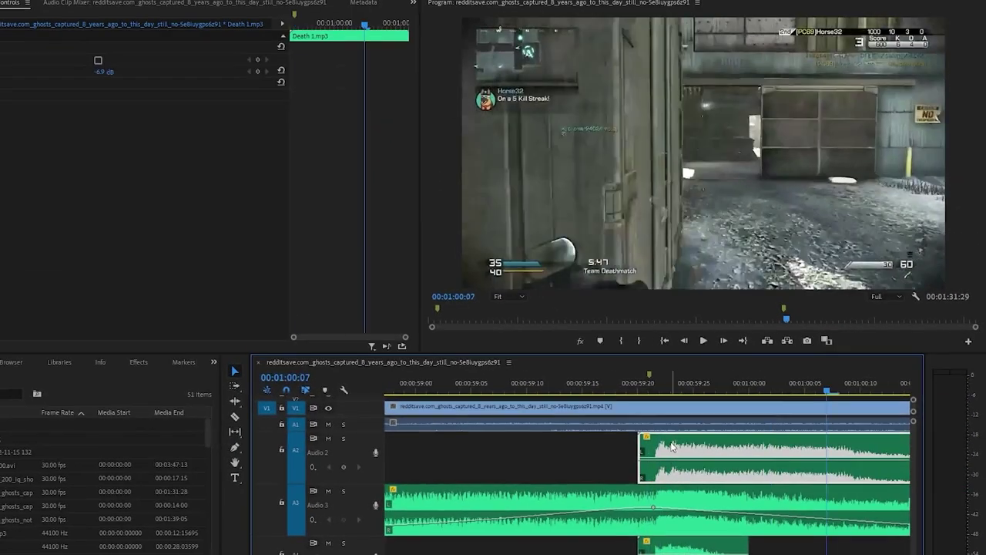
Step: Play the sequence and stop with the playhead at 00:01:00:15
{"action": "key", "text": "space"}
{"action": "left_click_drag", "start_coordinate": [545, 376], "coordinate": [739, 461]}
{"action": "key", "text": "minus"}
{"action": "key", "text": "minus"}
{"action": "key", "text": "minus"}
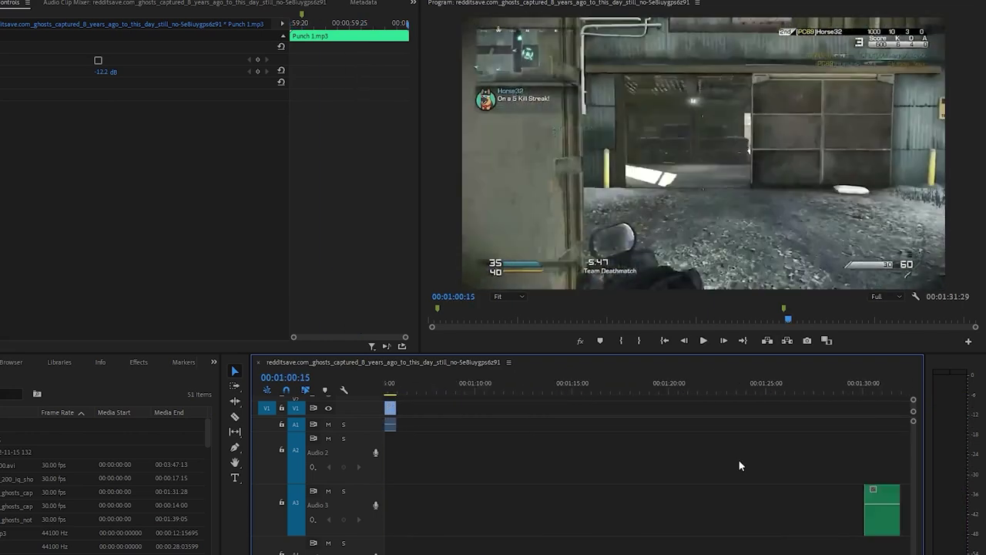
Step: Move the Male Crying Whiney Sob clip on Audio 3 earlier so it ends at the playhead
{"action": "left_click", "coordinate": [783, 490]}
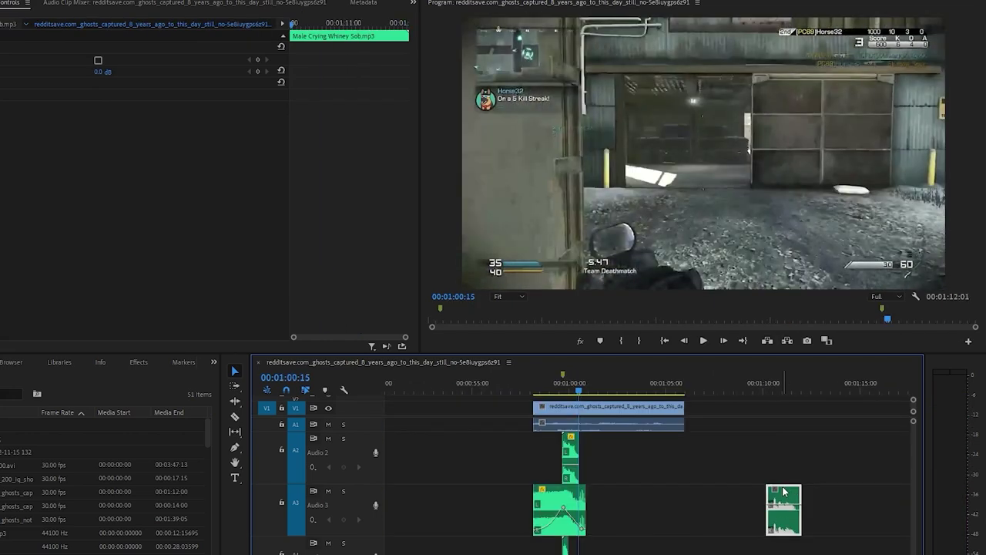
{"action": "left_click_drag", "start_coordinate": [784, 491], "coordinate": [668, 503]}
{"action": "left_click_drag", "start_coordinate": [642, 388], "coordinate": [646, 392]}
{"action": "scroll", "coordinate": [645, 463], "scroll_direction": "up", "scroll_amount": 3}
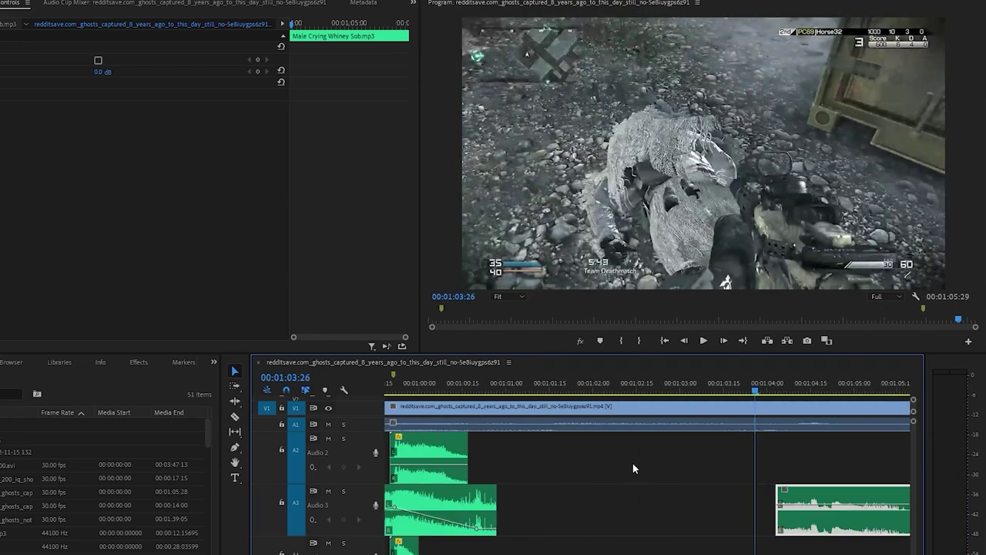
{"action": "left_click_drag", "start_coordinate": [836, 491], "coordinate": [723, 478]}
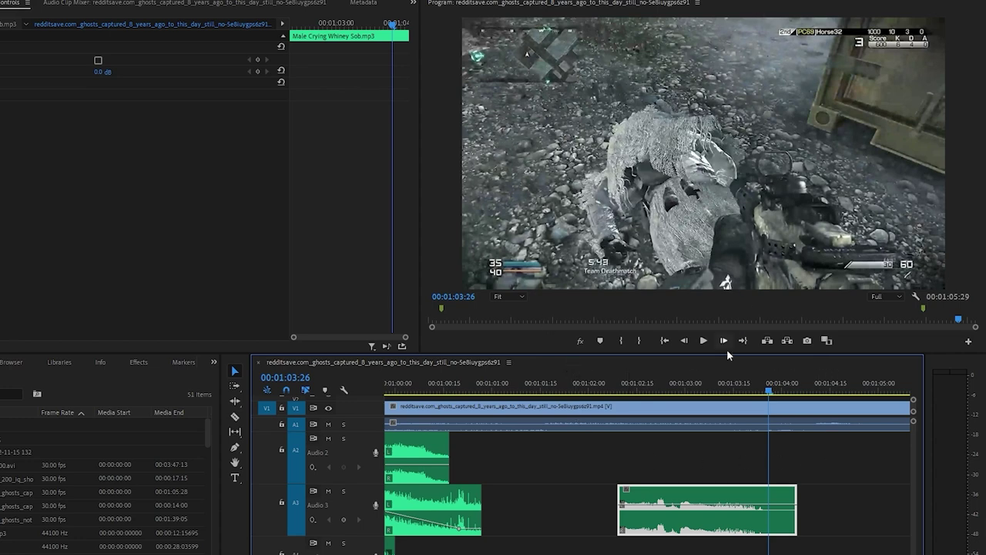
Step: Play the sob timing, lower the sob clip's volume to -6.6 dB, and replay
{"action": "left_click", "coordinate": [589, 385]}
{"action": "key", "text": "space"}
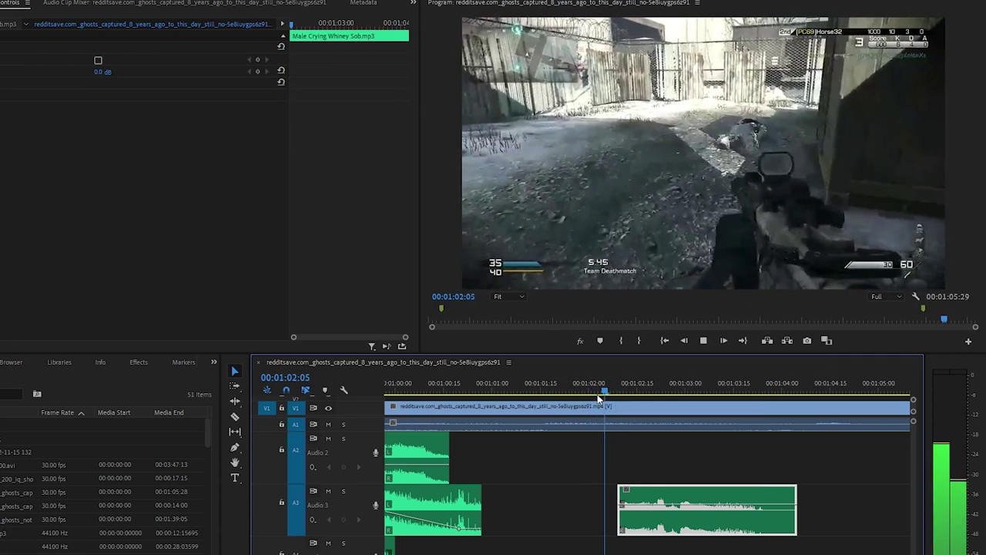
{"action": "key", "text": "space"}
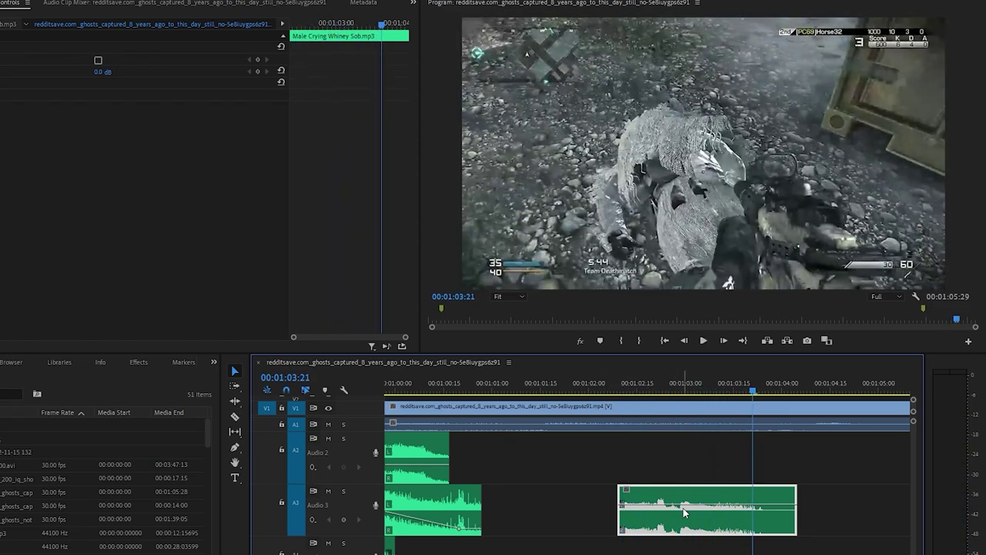
{"action": "left_click_drag", "start_coordinate": [701, 511], "coordinate": [697, 518]}
{"action": "left_click", "coordinate": [600, 383]}
{"action": "key", "text": "space"}
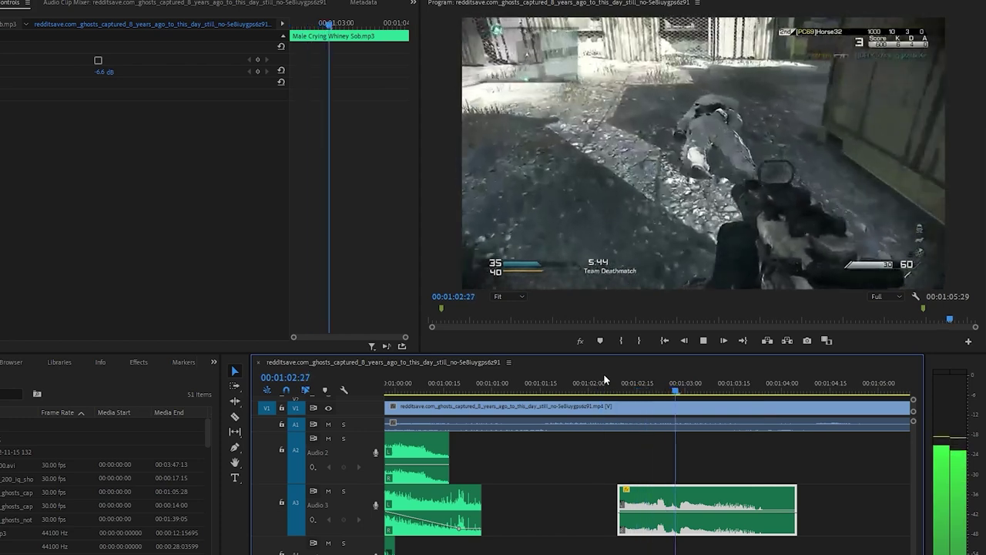
Step: Add two volume keyframes on the sob clip, pull the first to -11.8 dB, and play it back
{"action": "left_click", "coordinate": [623, 510], "text": "ctrl"}
{"action": "left_click", "coordinate": [712, 510], "text": "ctrl"}
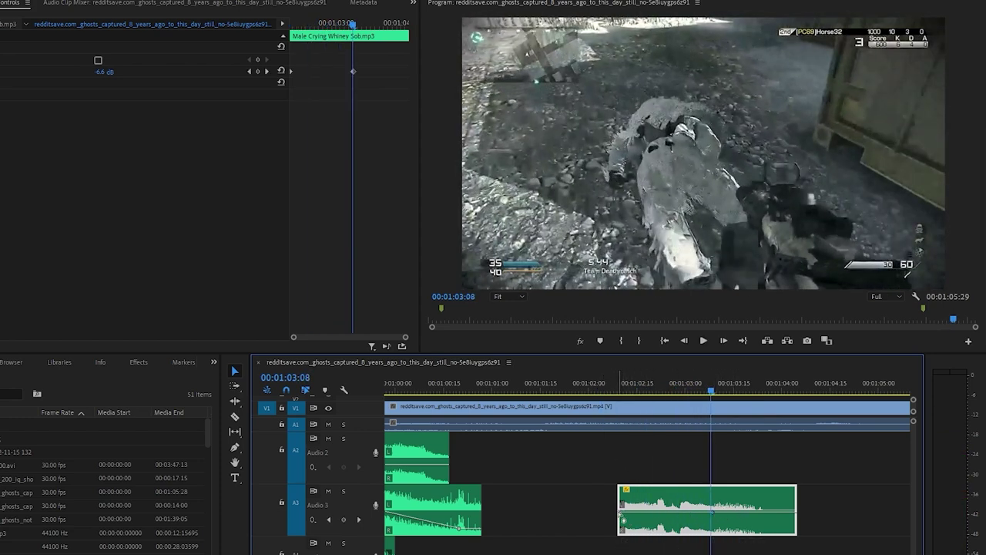
{"action": "left_click_drag", "start_coordinate": [623, 515], "coordinate": [624, 530]}
{"action": "left_click", "coordinate": [600, 383]}
{"action": "key", "text": "space"}
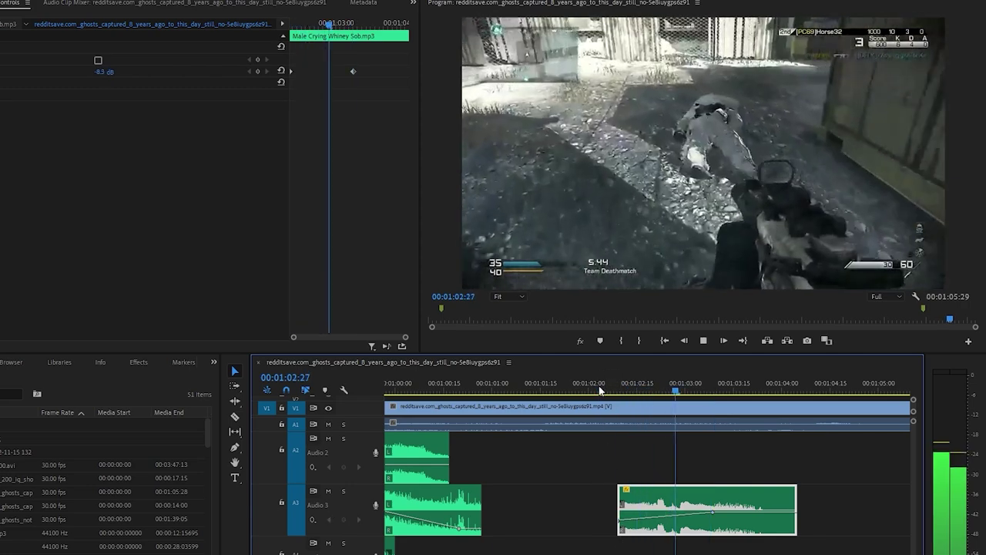
{"action": "key", "text": "space"}
{"action": "scroll", "coordinate": [599, 389], "scroll_direction": "down", "scroll_amount": 5}
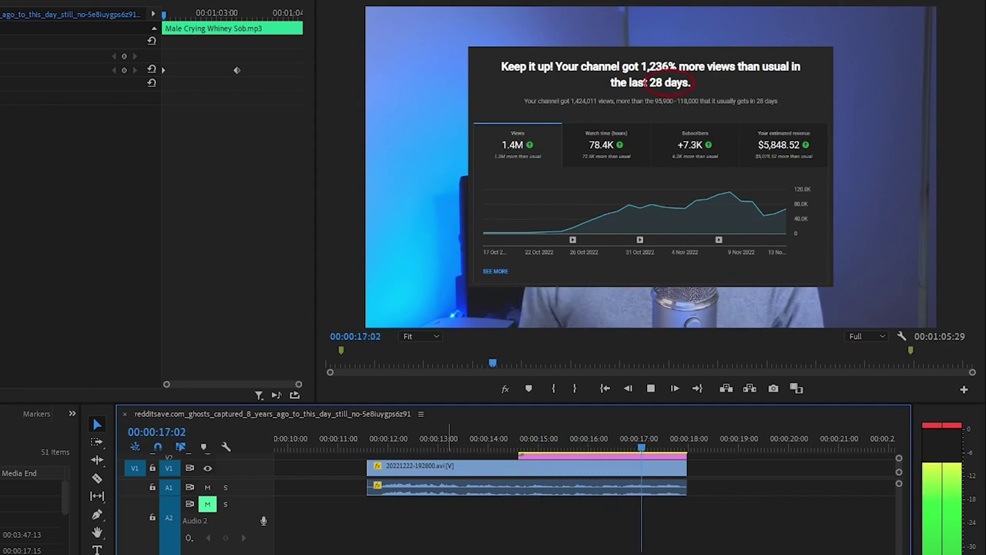
Step: Stop playback and step through the presenter clip to the analytics overlay and red circle
{"action": "key", "text": "space"}
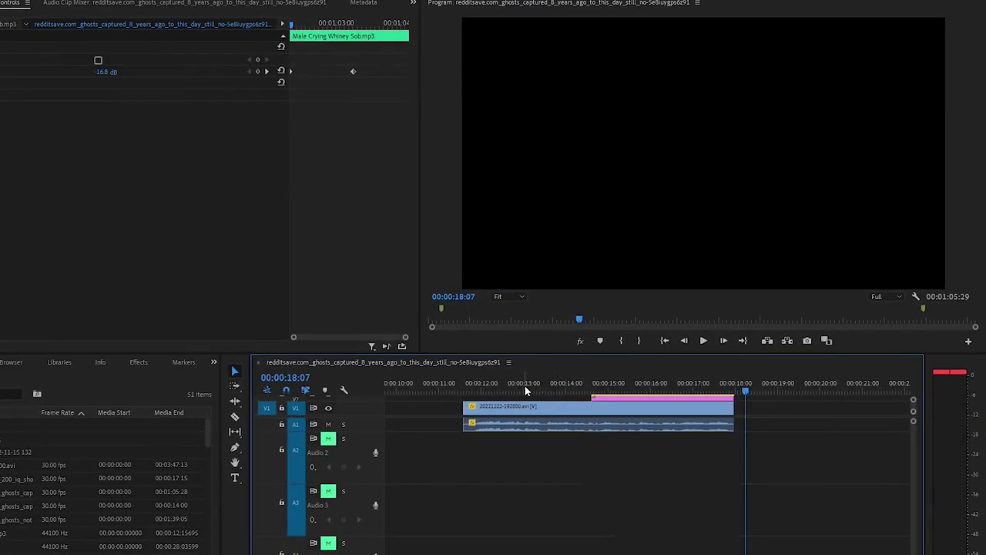
{"action": "left_click", "coordinate": [518, 387]}
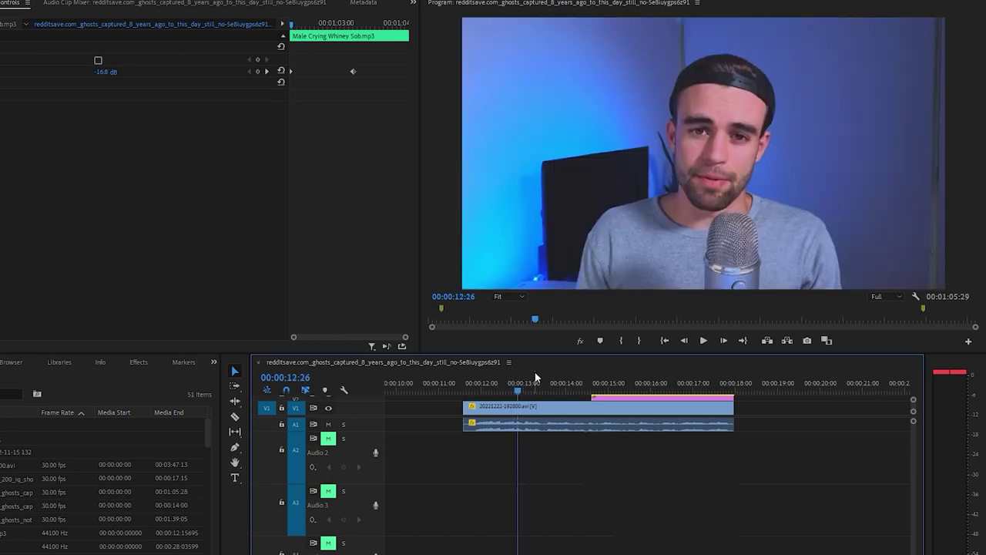
{"action": "left_click", "coordinate": [593, 384]}
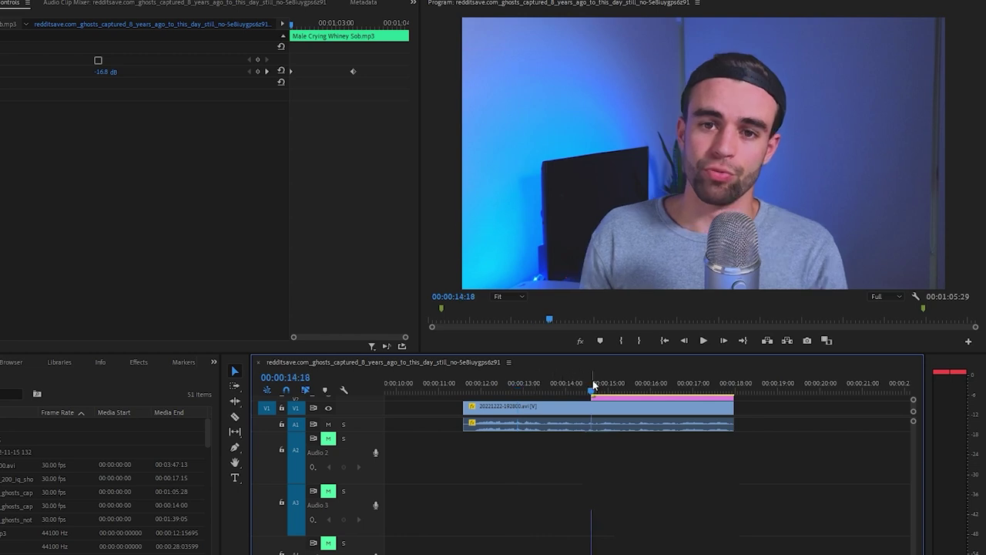
{"action": "key", "text": "space"}
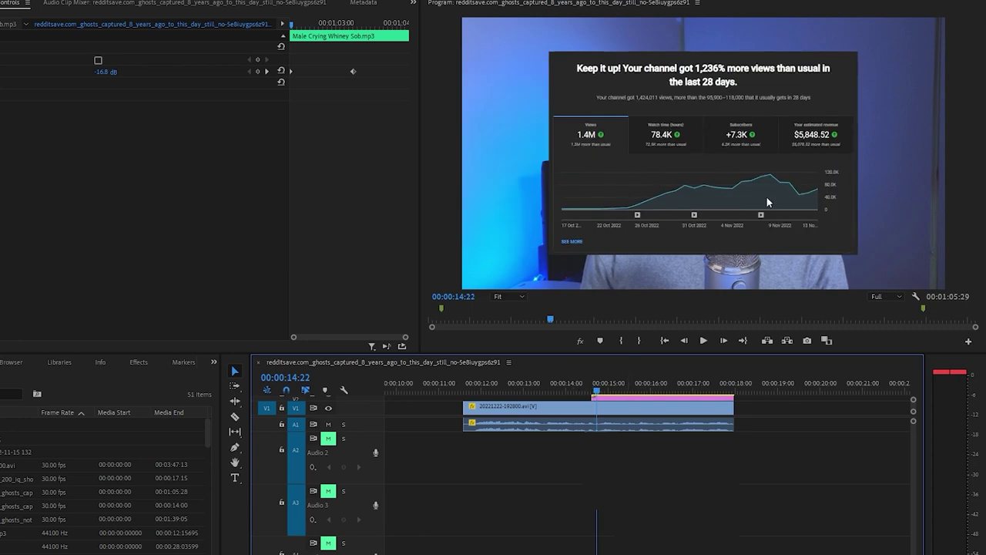
{"action": "scroll", "coordinate": [676, 428], "scroll_direction": "up", "scroll_amount": 3}
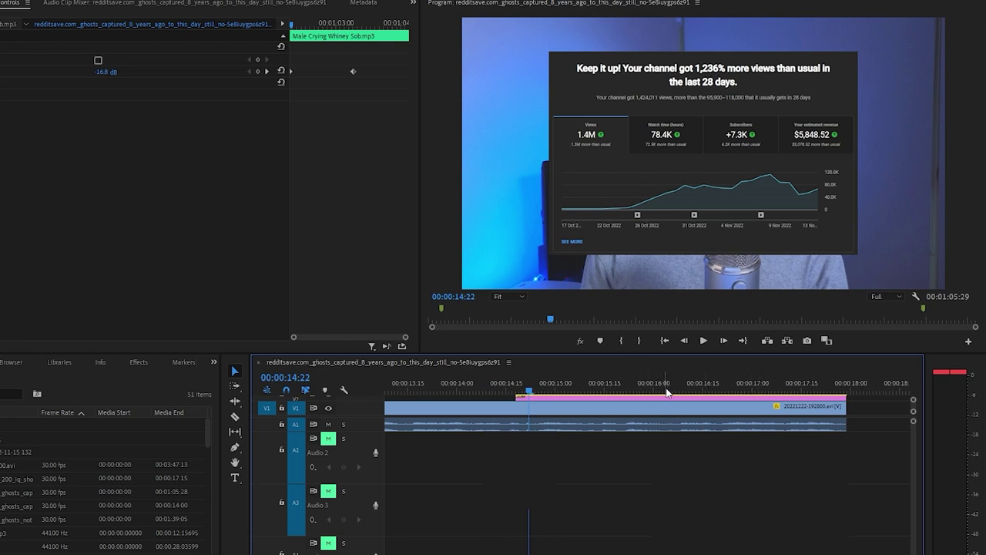
{"action": "left_click_drag", "start_coordinate": [657, 391], "coordinate": [665, 392]}
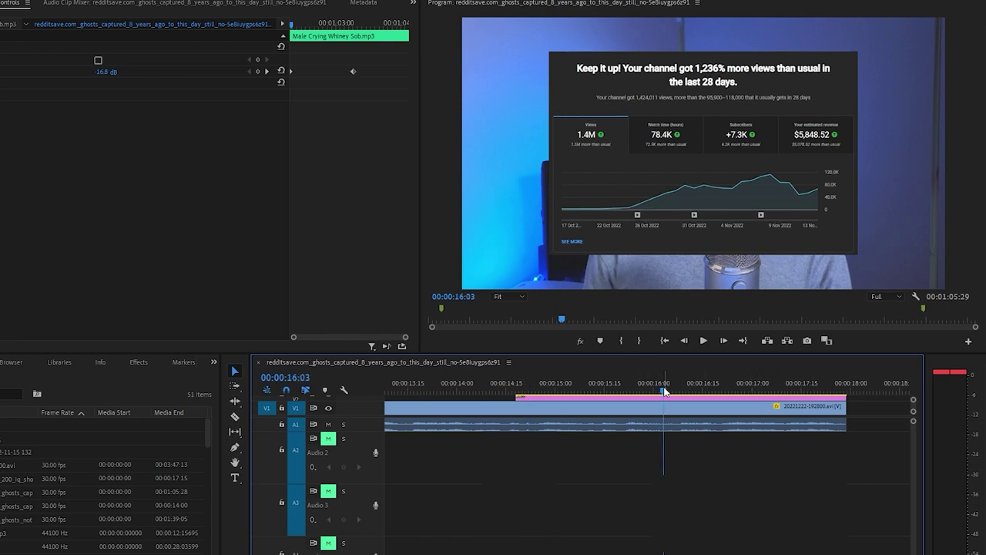
{"action": "key", "text": "Right"}
{"action": "key", "text": "Right"}
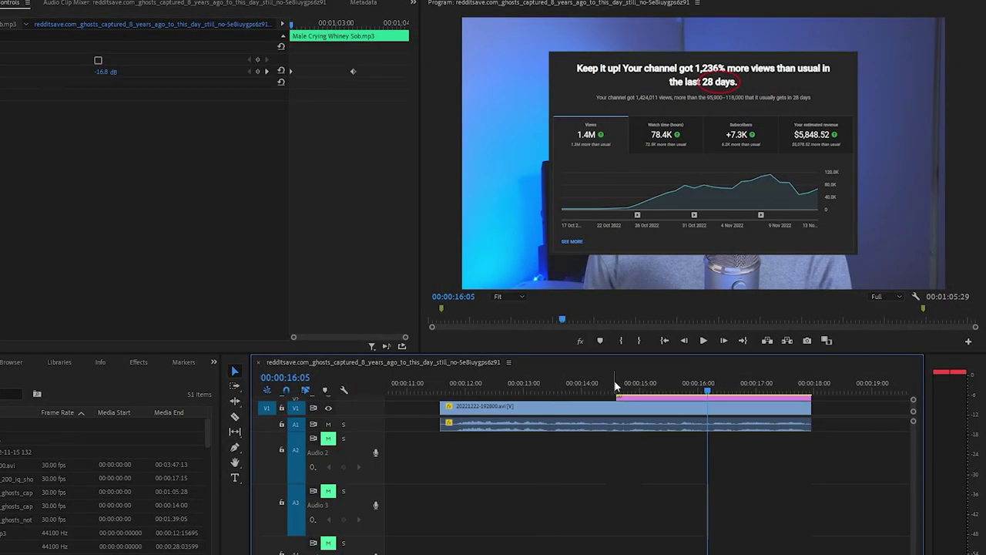
Step: Scrub to the overlay pop-in and then to where '28 days' is circled
{"action": "left_click", "coordinate": [615, 386]}
{"action": "left_click_drag", "start_coordinate": [615, 385], "coordinate": [627, 386]}
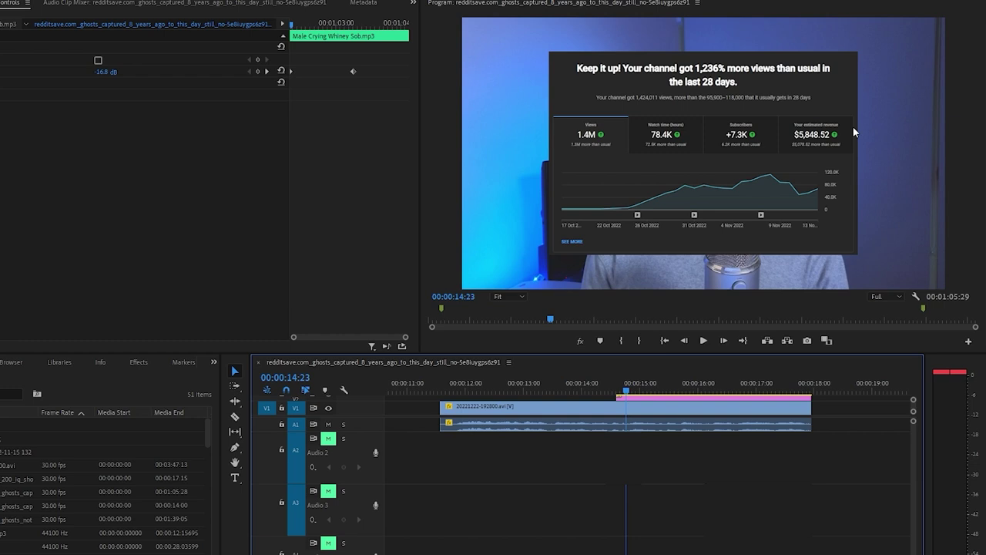
{"action": "left_click_drag", "start_coordinate": [702, 386], "coordinate": [707, 385]}
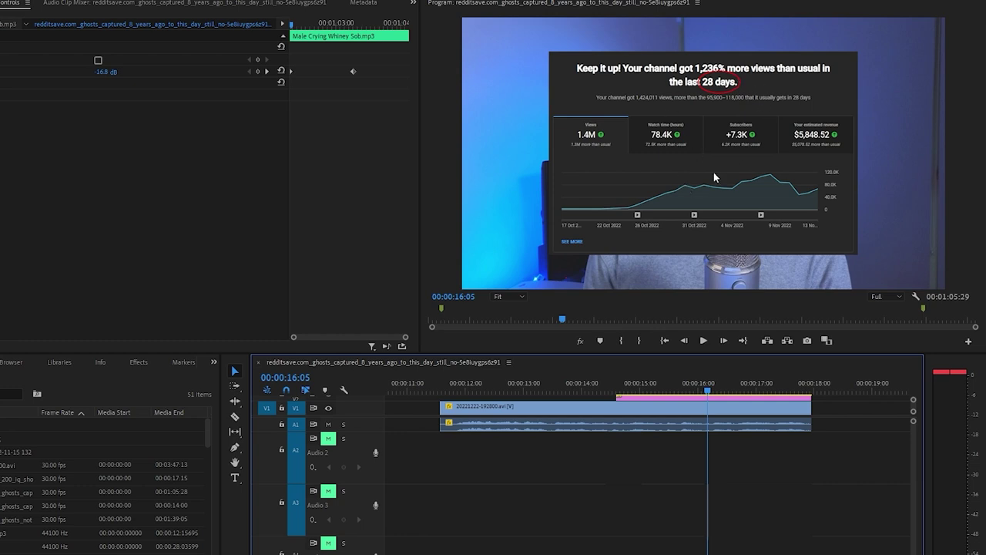
{"action": "key", "text": "minus"}
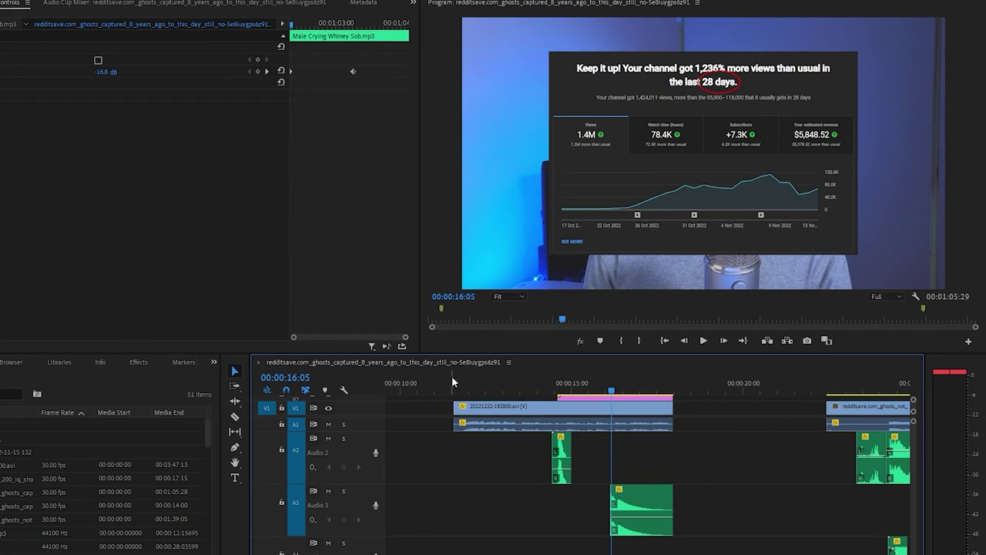
Step: Play the presenter clip from its start to hear the overlay and circle sound effects
{"action": "left_click", "coordinate": [453, 381]}
{"action": "key", "text": "space"}
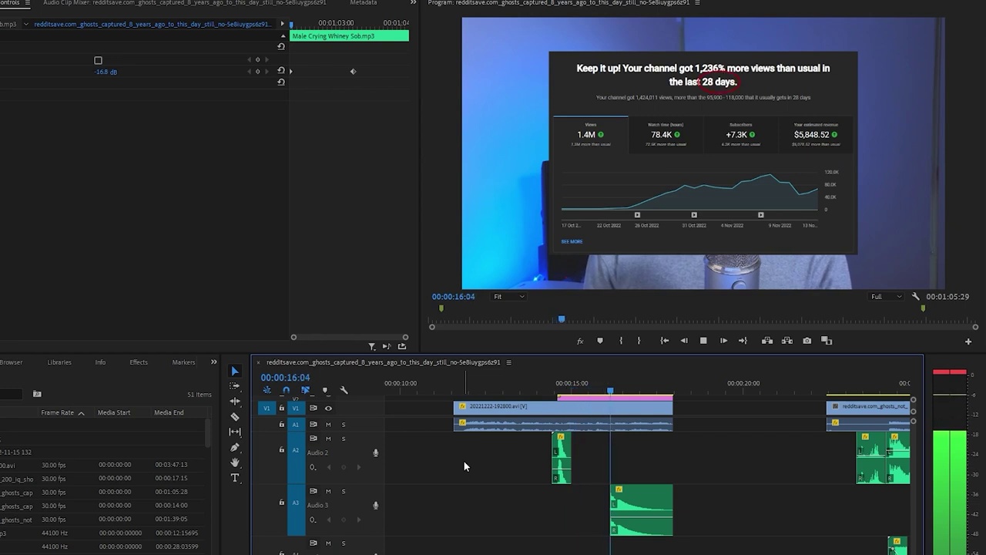
{"action": "key", "text": "space"}
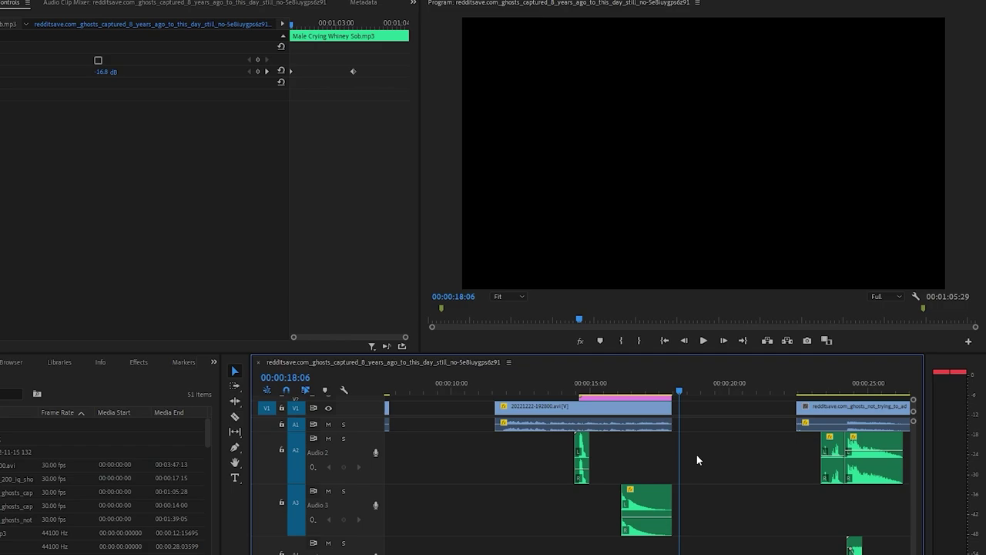
{"action": "scroll", "coordinate": [697, 460], "scroll_direction": "down", "scroll_amount": 3}
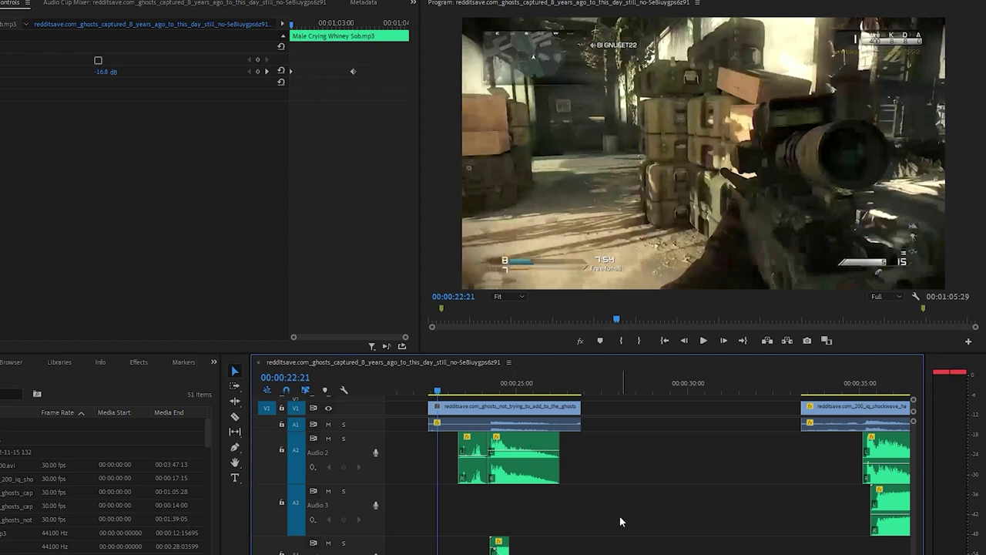
Step: Scroll to the sniper gameplay clip and place the playhead at its start
{"action": "scroll", "coordinate": [923, 424], "scroll_direction": "down", "scroll_amount": 3}
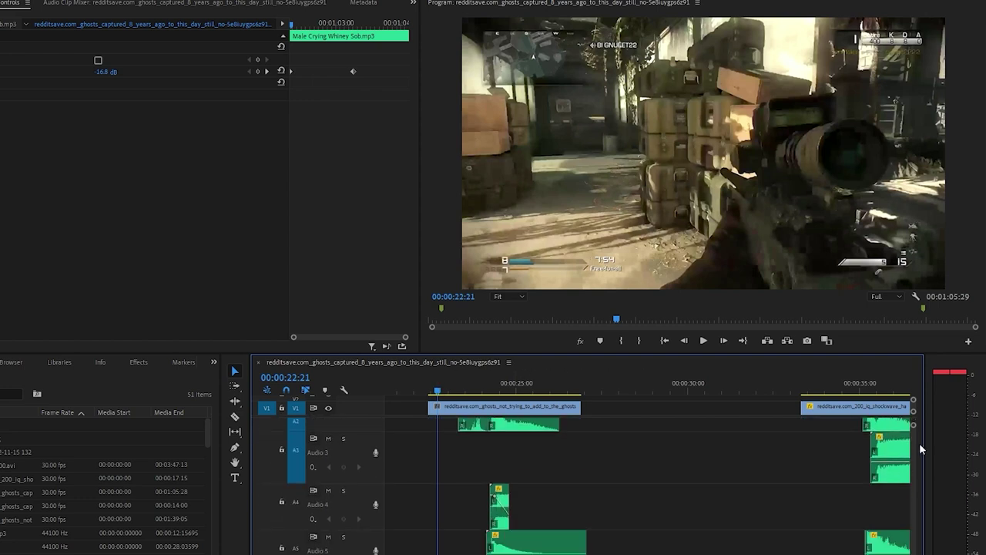
{"action": "scroll", "coordinate": [539, 447], "scroll_direction": "up", "scroll_amount": 3}
{"action": "left_click", "coordinate": [425, 381]}
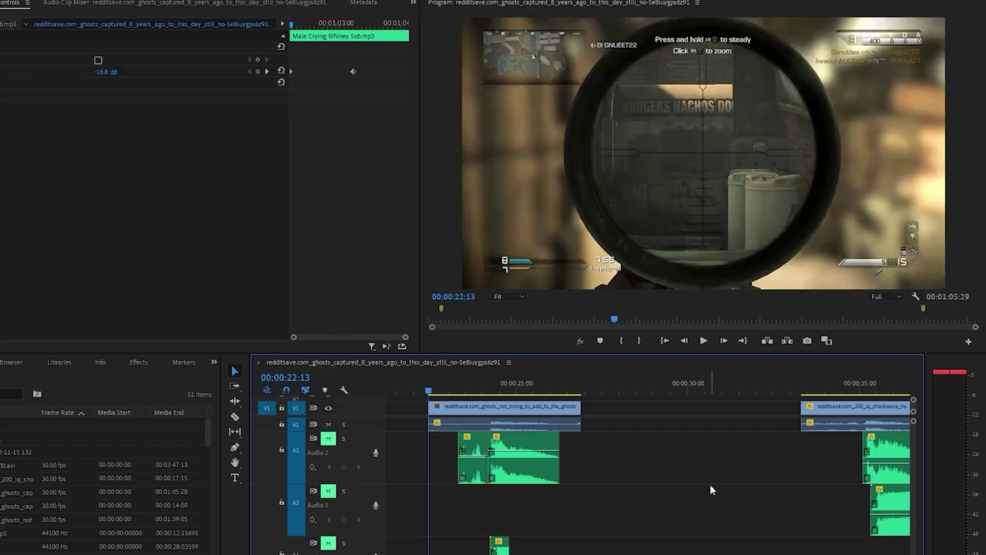
Step: Play the sniper clip muted, unmute the Audio 5 effect track, and play it again
{"action": "key", "text": "space"}
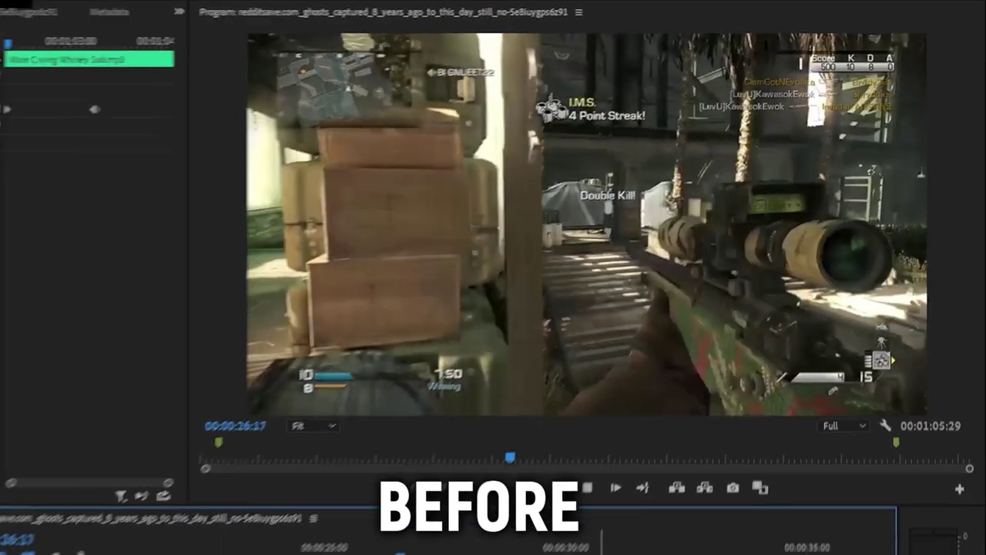
{"action": "key", "text": "space"}
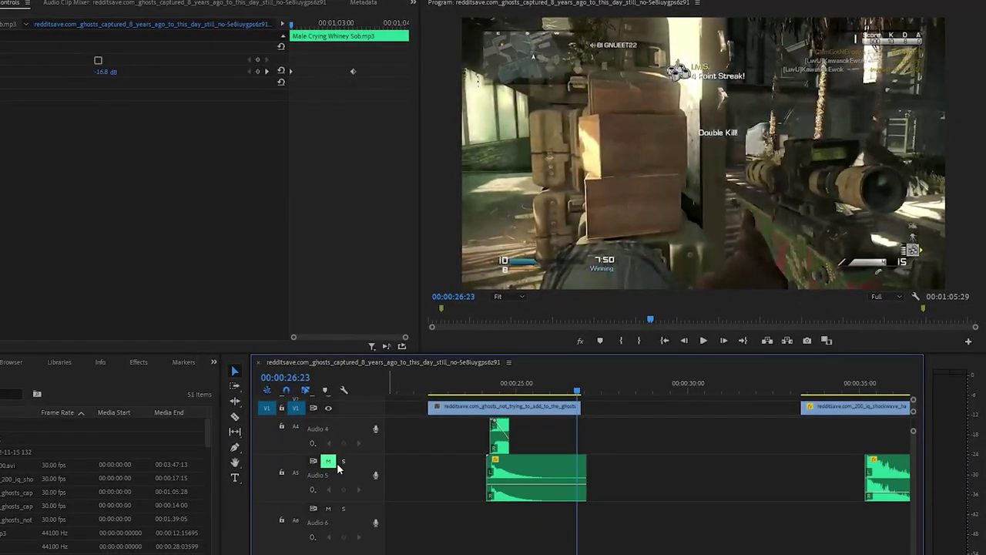
{"action": "left_click", "coordinate": [329, 460]}
{"action": "scroll", "coordinate": [914, 456], "scroll_direction": "up", "scroll_amount": 3}
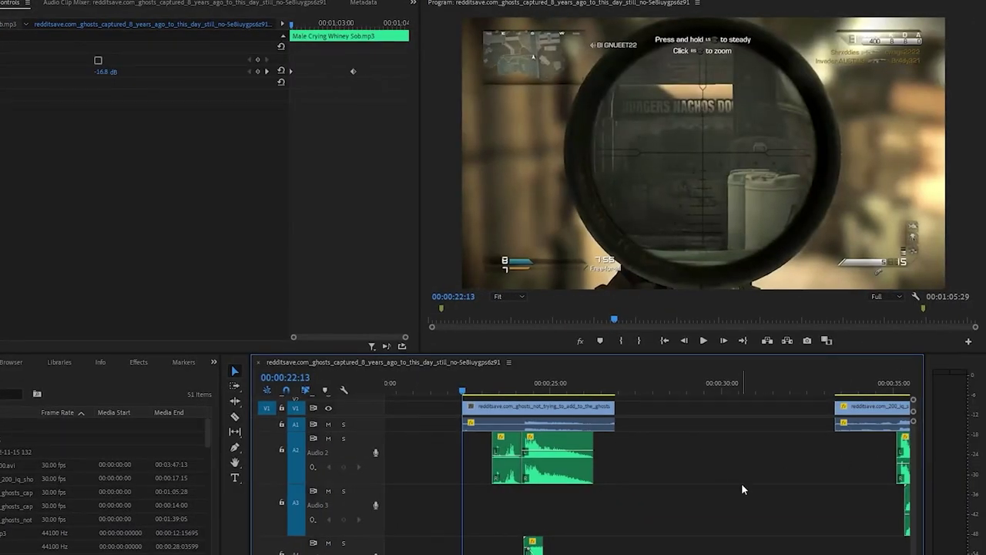
{"action": "key", "text": "space"}
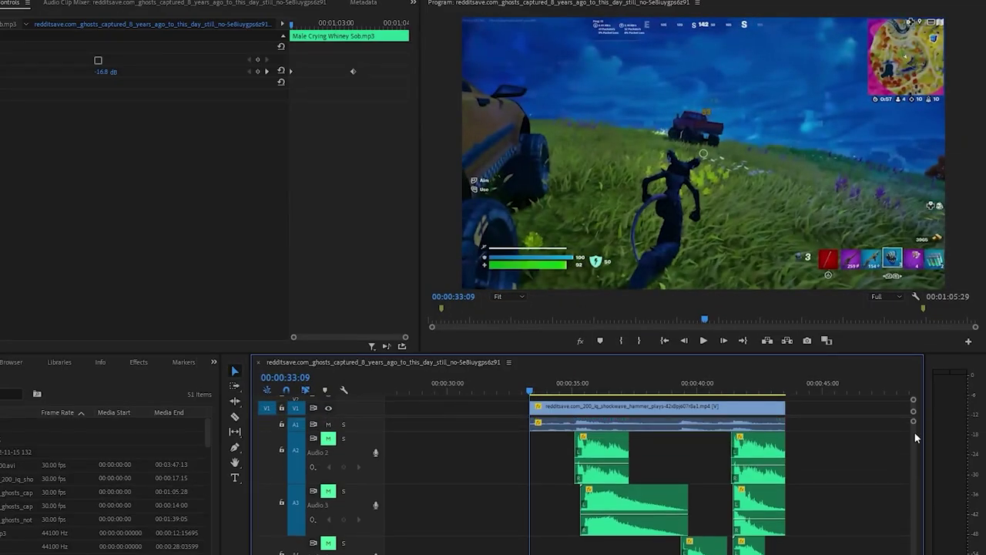
Step: Deselect the sound effect clip and save the project with Ctrl+S
{"action": "left_click", "coordinate": [915, 443]}
{"action": "scroll", "coordinate": [830, 442], "scroll_direction": "down", "scroll_amount": 1}
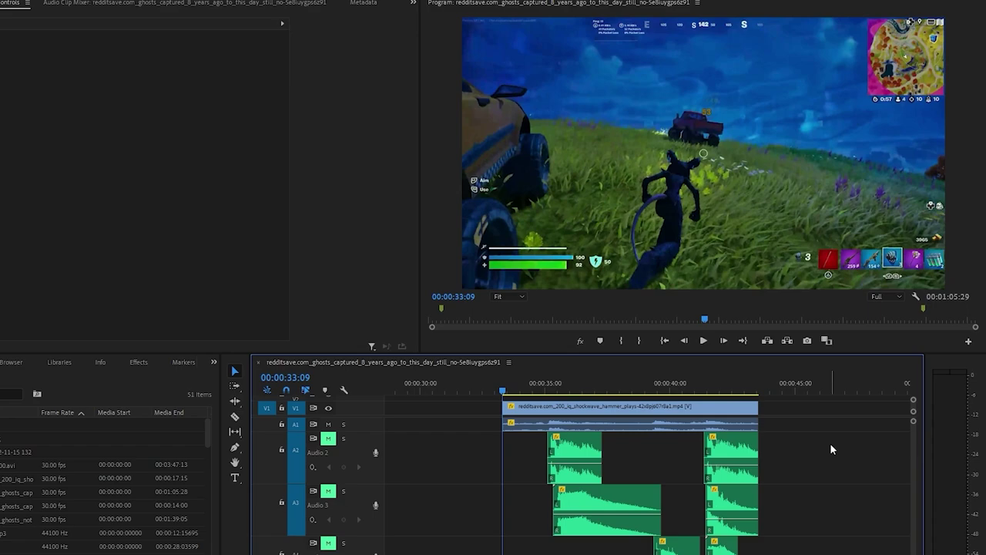
{"action": "key", "text": "ctrl+s"}
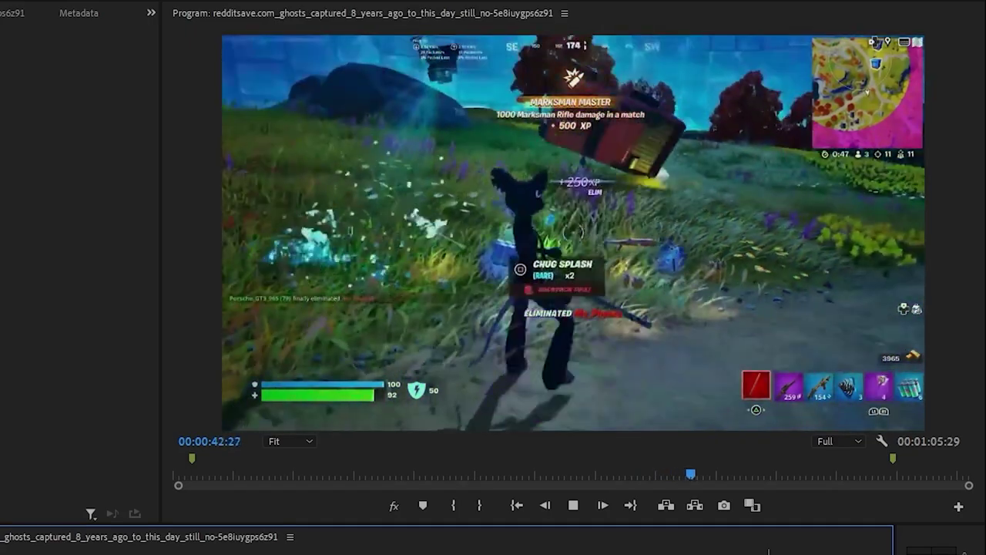
Step: Stop playback and scrub the shockwave hammer clip from the slam to the elimination
{"action": "key", "text": "space"}
{"action": "left_click_drag", "start_coordinate": [478, 552], "coordinate": [341, 554]}
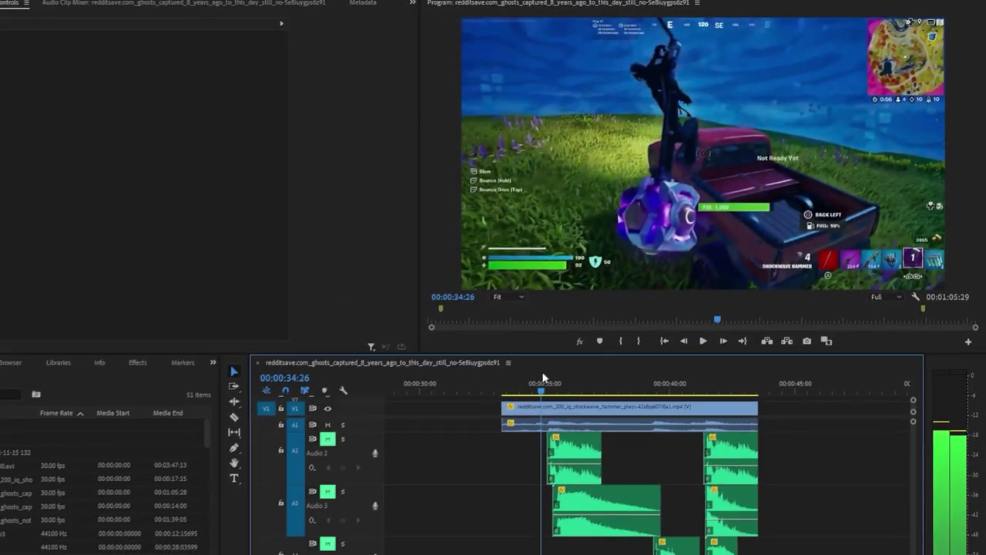
{"action": "left_click_drag", "start_coordinate": [543, 379], "coordinate": [541, 378]}
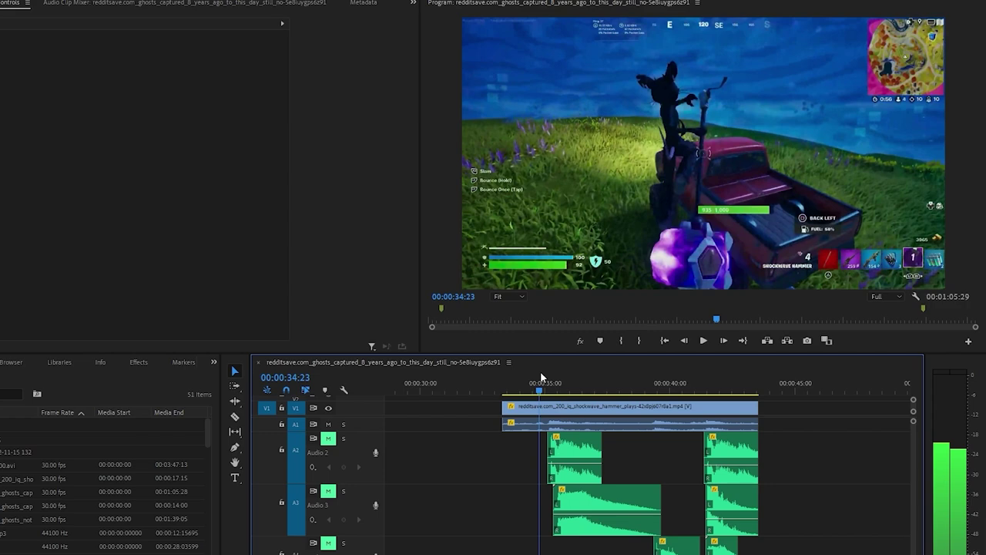
{"action": "left_click_drag", "start_coordinate": [541, 378], "coordinate": [664, 392]}
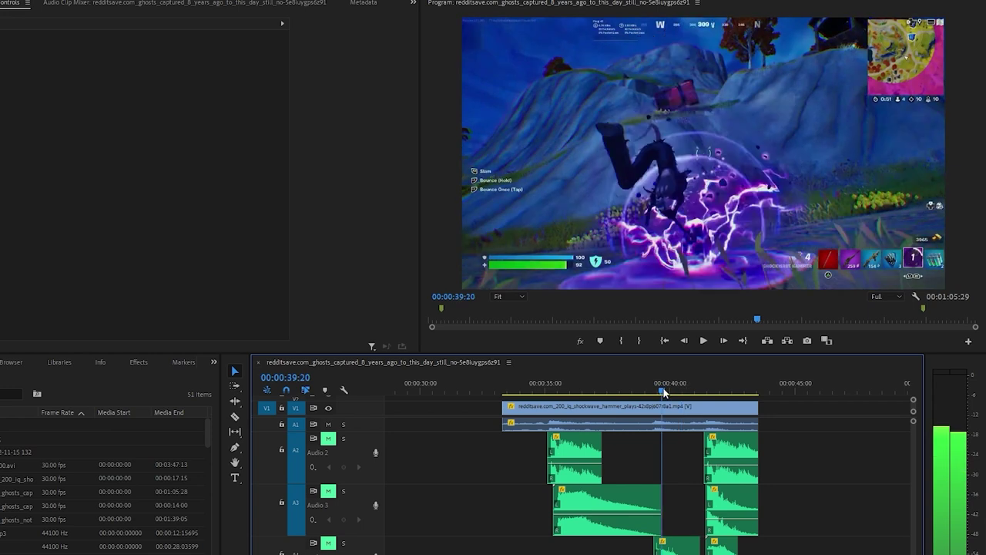
{"action": "left_click_drag", "start_coordinate": [664, 392], "coordinate": [709, 396]}
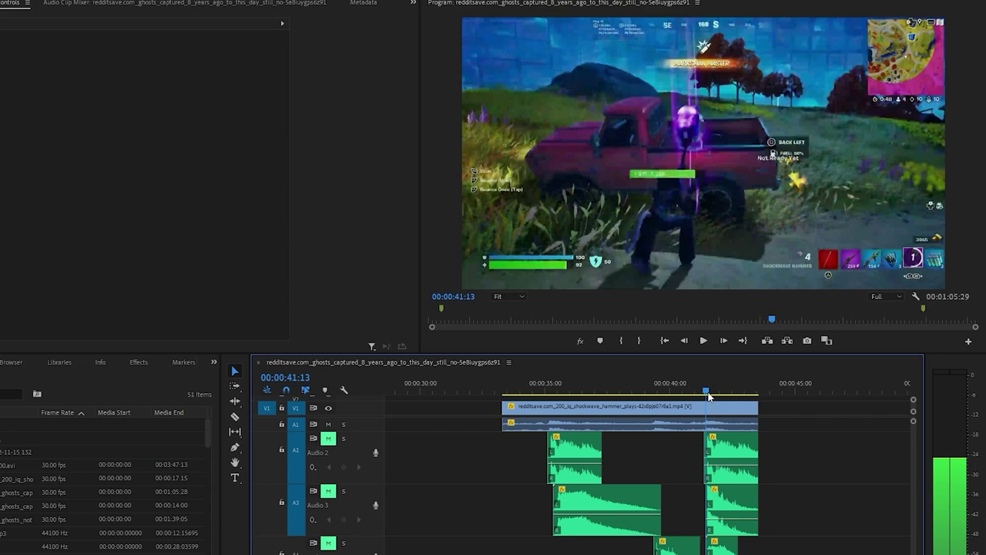
{"action": "left_click_drag", "start_coordinate": [709, 395], "coordinate": [714, 395]}
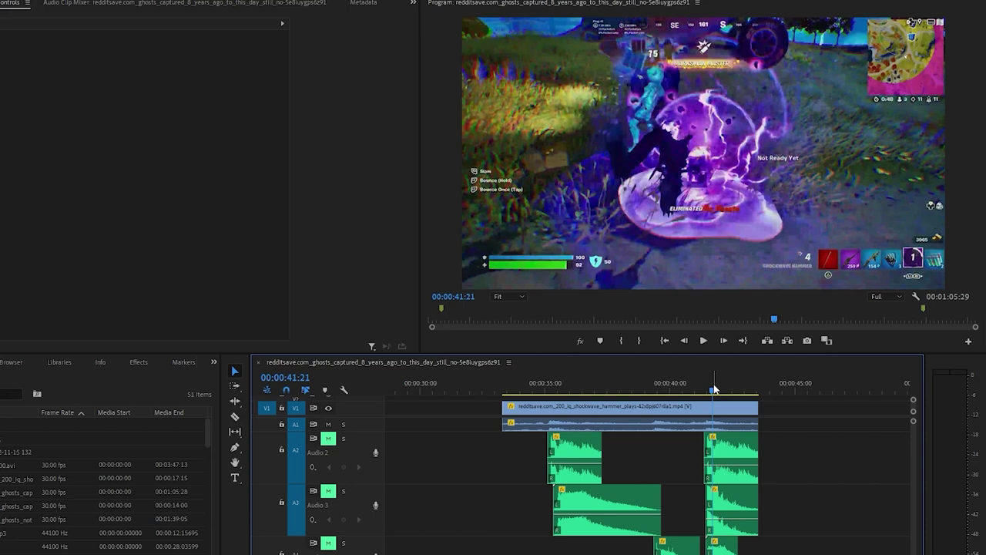
{"action": "left_click_drag", "start_coordinate": [714, 389], "coordinate": [542, 389]}
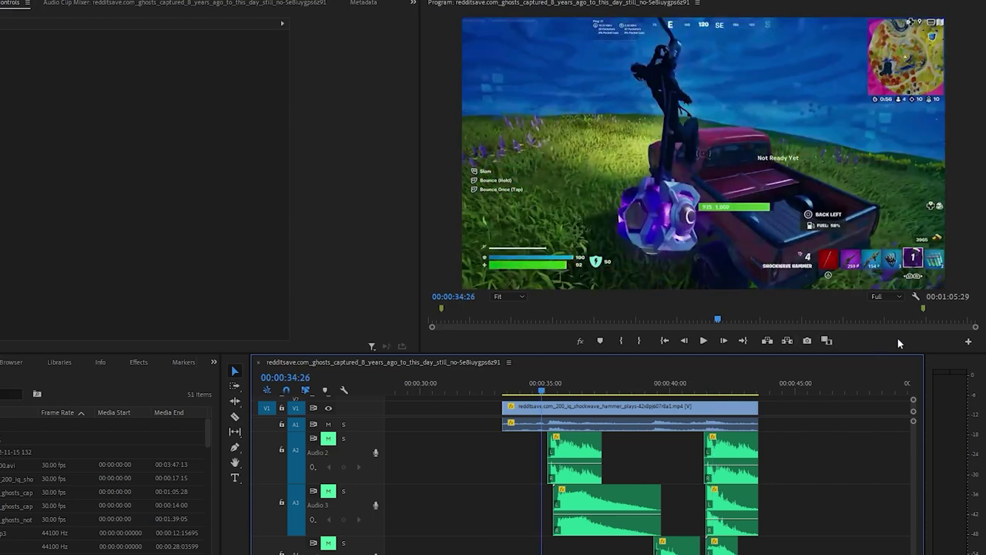
{"action": "left_click", "coordinate": [553, 388]}
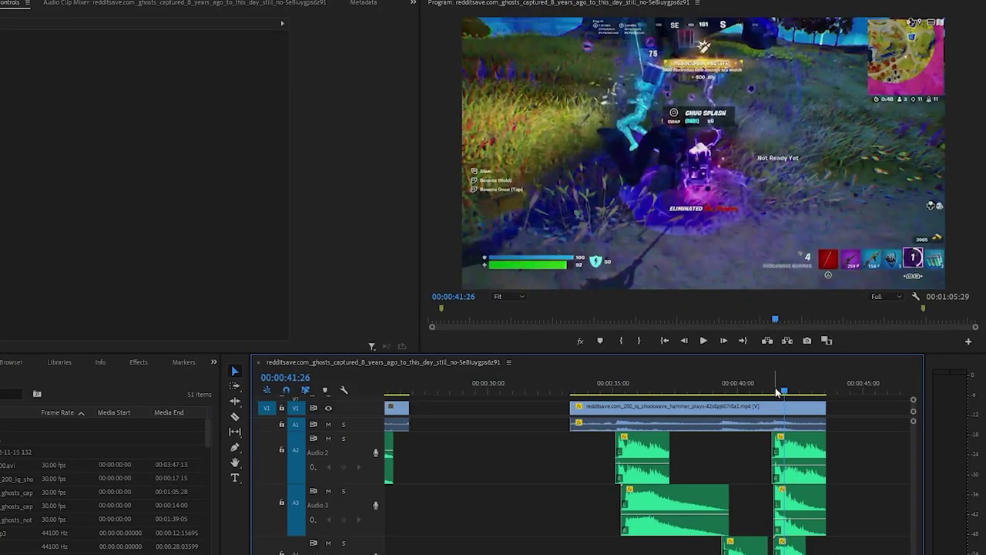
{"action": "scroll", "coordinate": [682, 511], "scroll_direction": "down", "scroll_amount": 5}
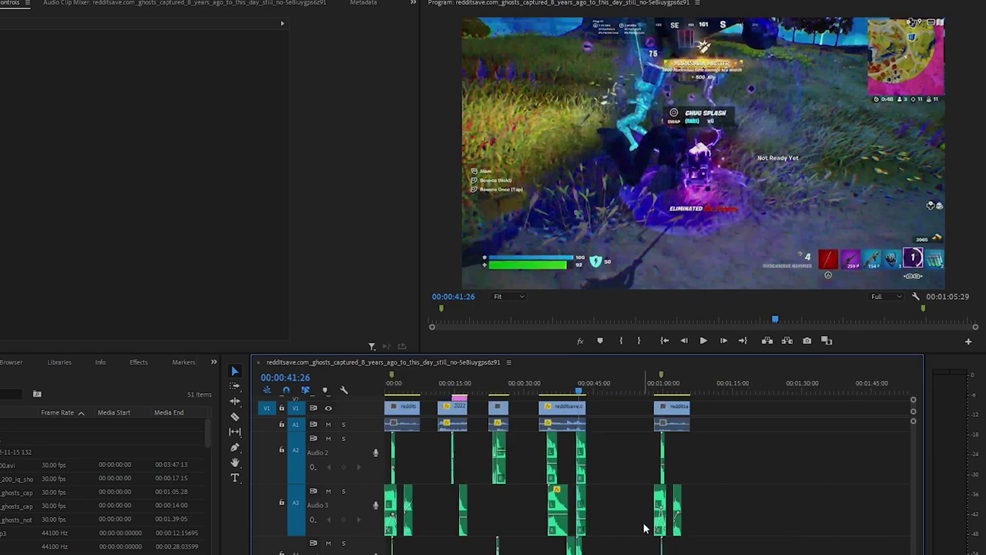